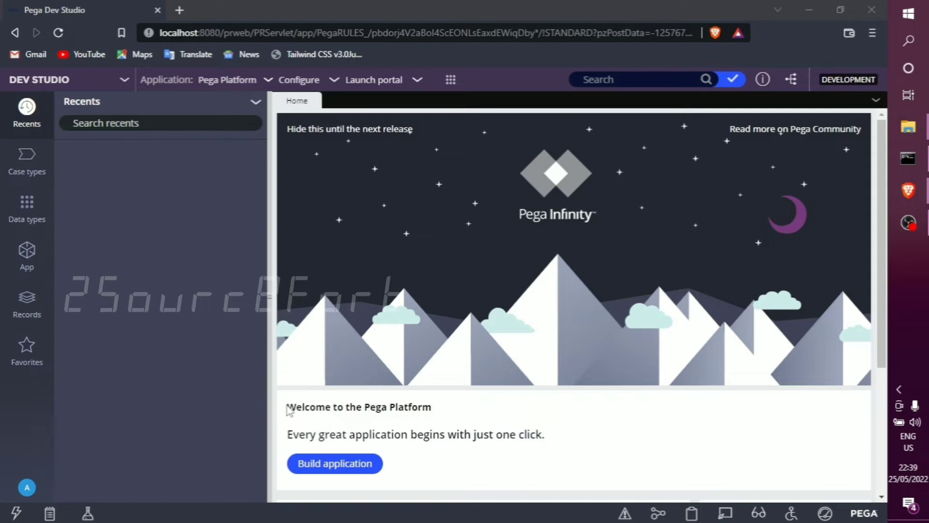
pyautogui.moveTo(289, 411); pyautogui.dragTo(483, 423)
pyautogui.click(483, 423)
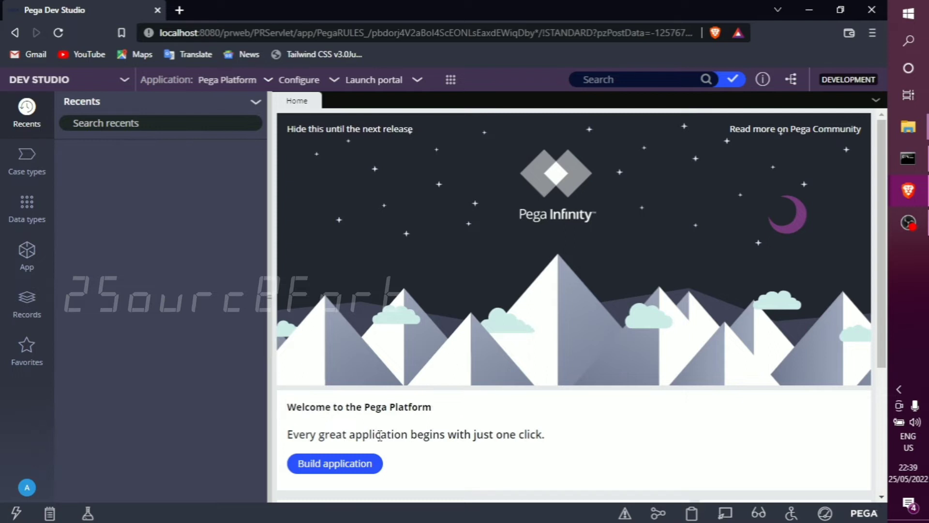
pyautogui.scroll(-4, 380, 435)
pyautogui.scroll(4, 369, 379)
pyautogui.click(117, 84)
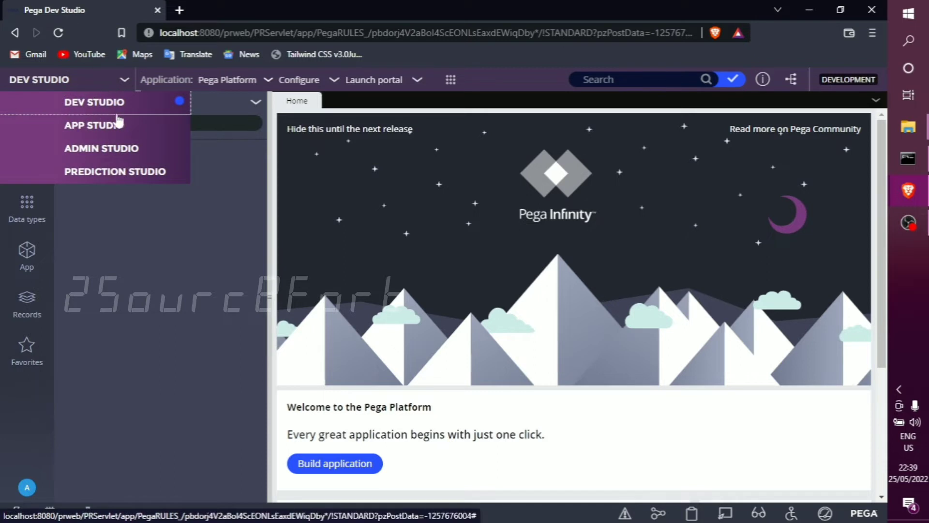
pyautogui.click(183, 291)
pyautogui.moveTo(277, 443); pyautogui.dragTo(595, 431)
pyautogui.click(578, 435)
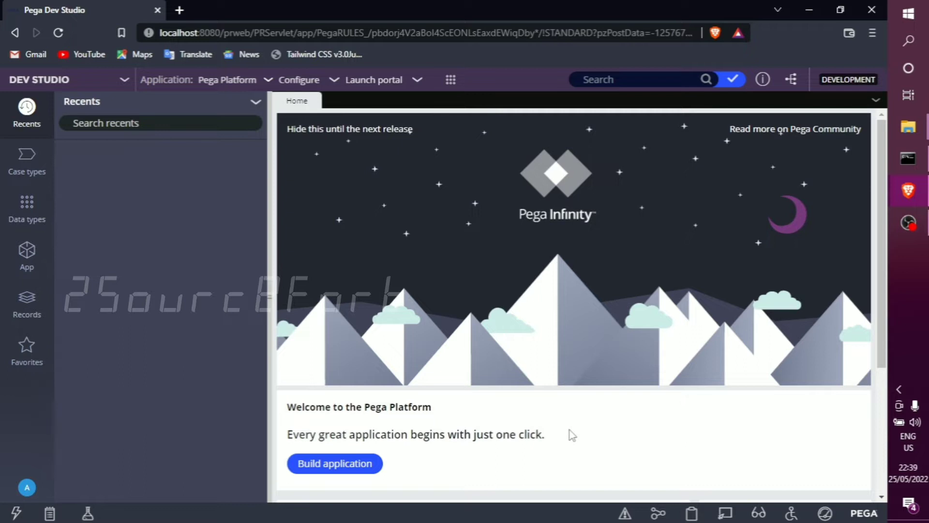
pyautogui.click(341, 464)
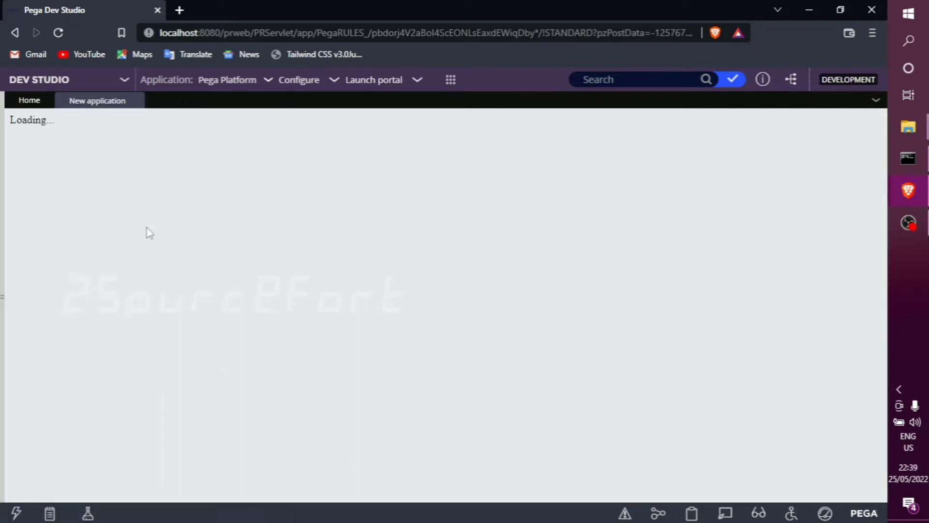
pyautogui.click(22, 99)
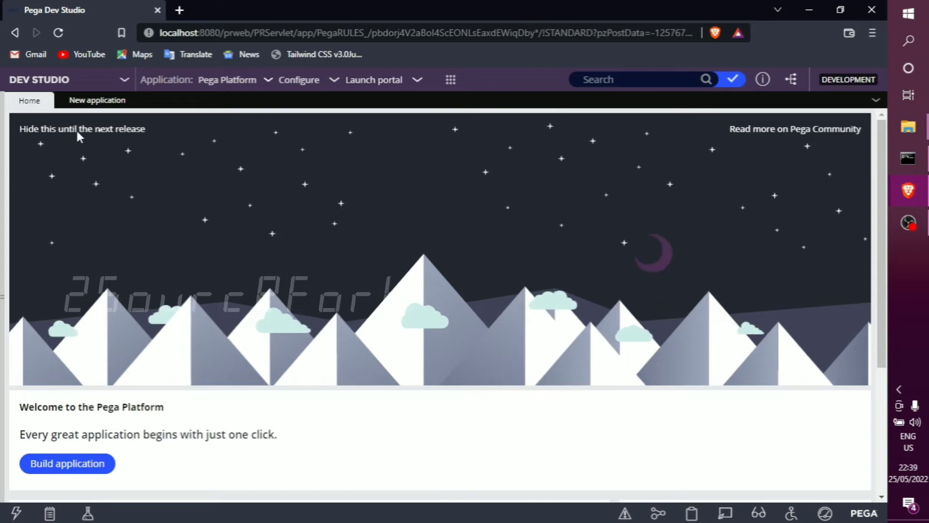
pyautogui.click(92, 103)
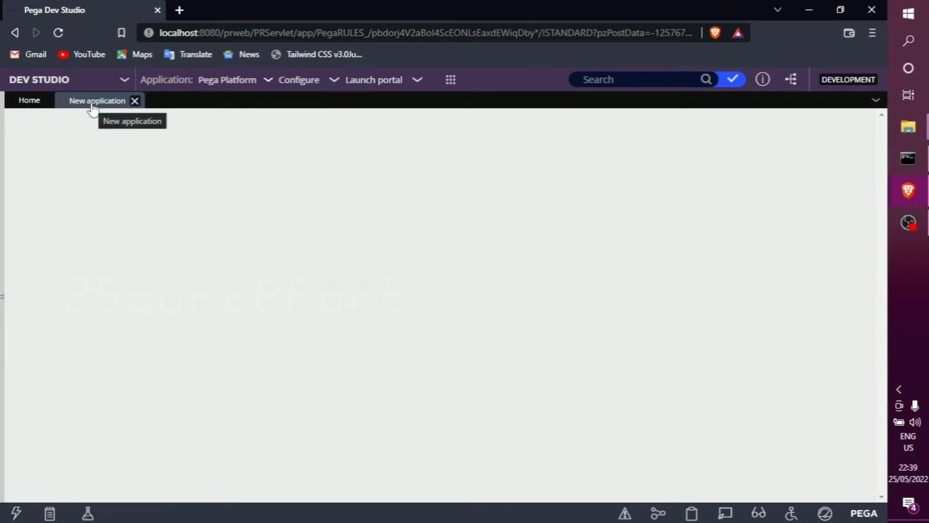
pyautogui.moveTo(291, 289)
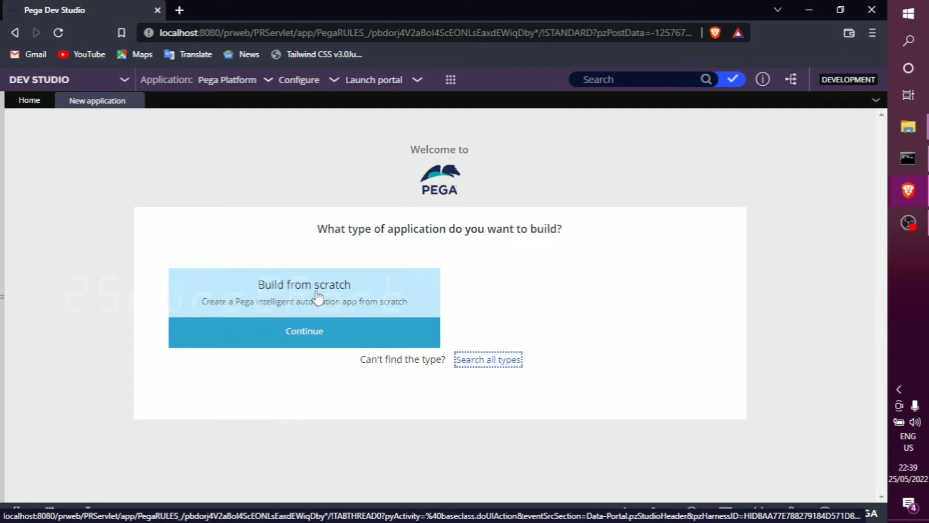
pyautogui.click(137, 101)
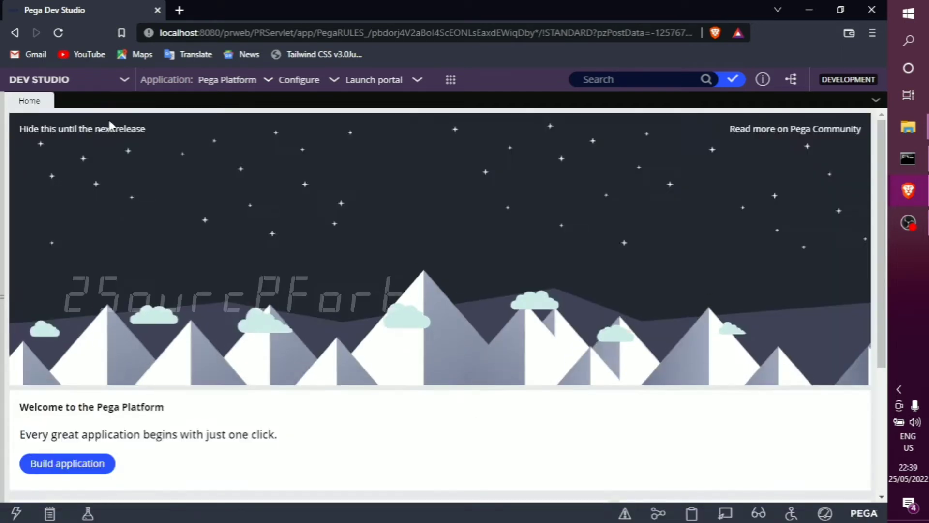
# Start a new application from the Pega Platform application options and choose to build it from scratch.
pyautogui.moveTo(3, 148); pyautogui.dragTo(206, 151)
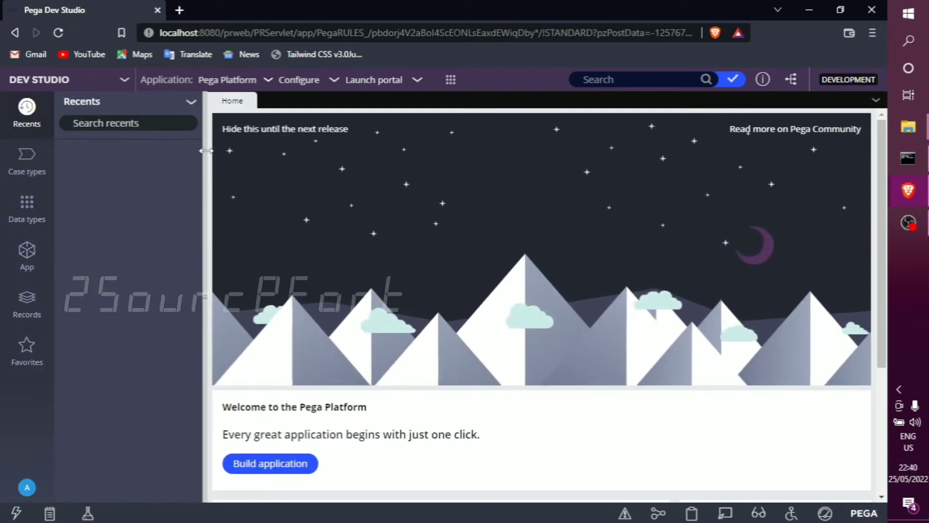
pyautogui.click(269, 80)
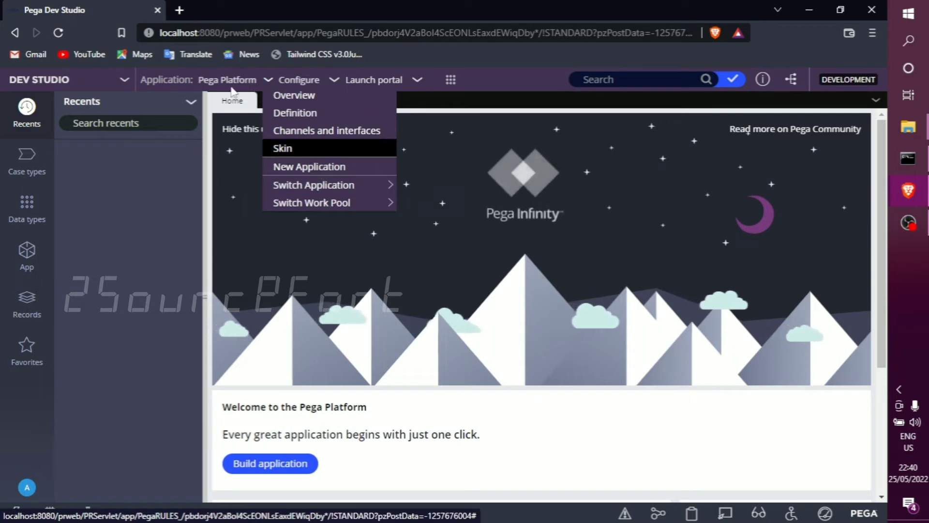
pyautogui.moveTo(198, 80); pyautogui.dragTo(261, 85)
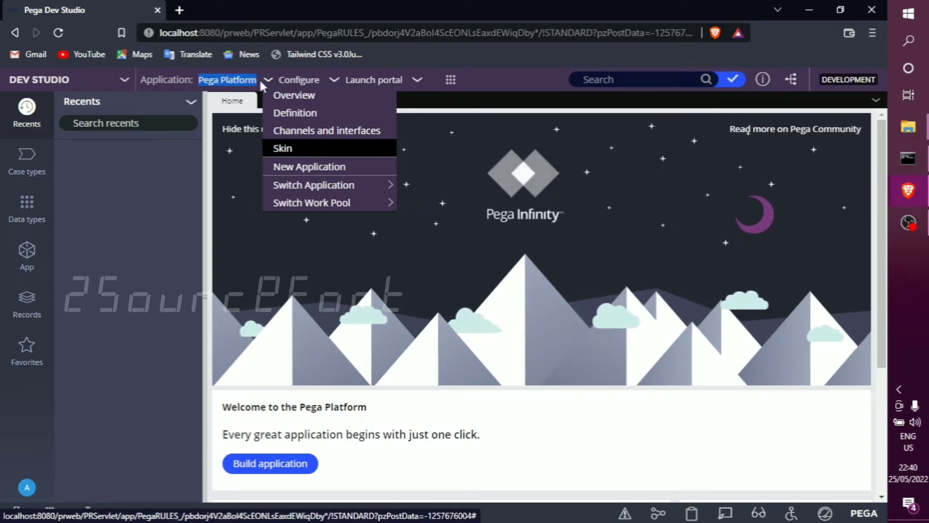
pyautogui.click(269, 82)
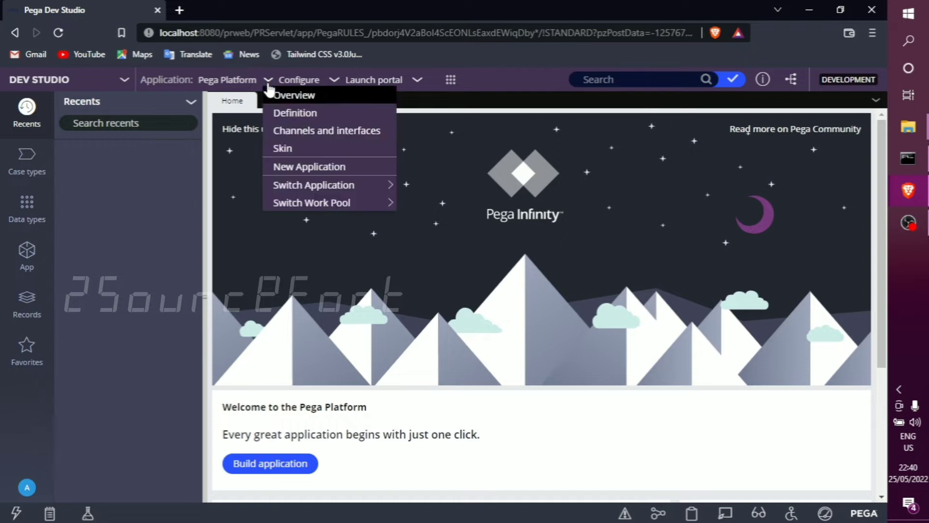
pyautogui.click(298, 168)
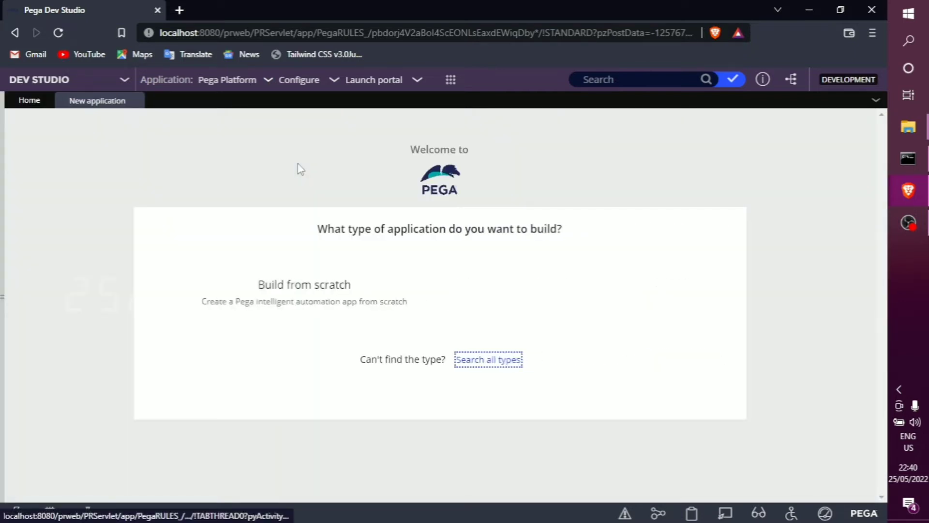
pyautogui.moveTo(303, 332)
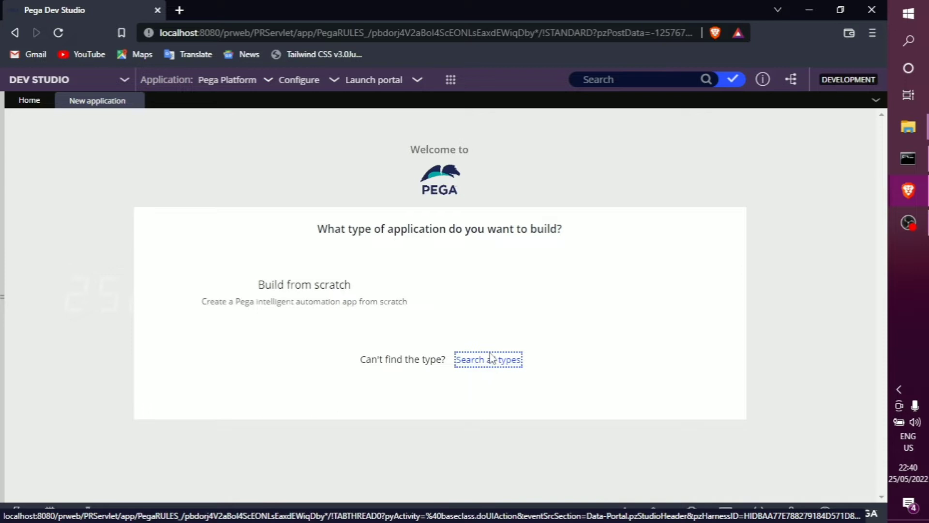
pyautogui.moveTo(312, 270)
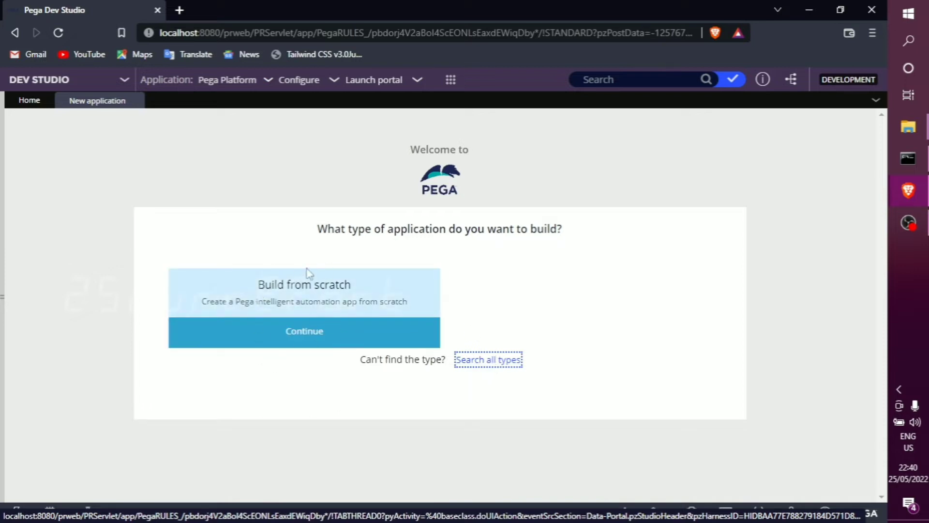
pyautogui.click(318, 321)
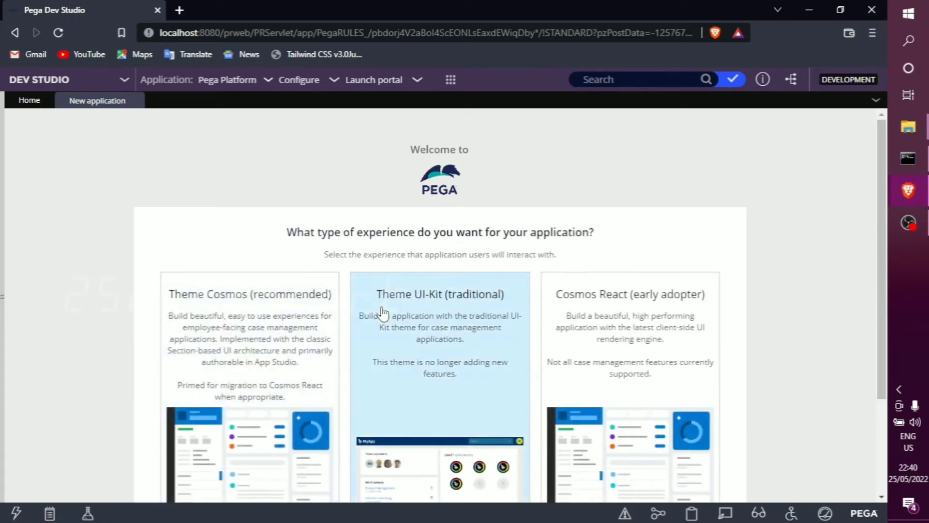
# Compare the offered experience types and select Theme Cosmos (recommended) for the application.
pyautogui.scroll(-1, 264, 365)
pyautogui.scroll(-2, 263, 366)
pyautogui.scroll(3, 263, 367)
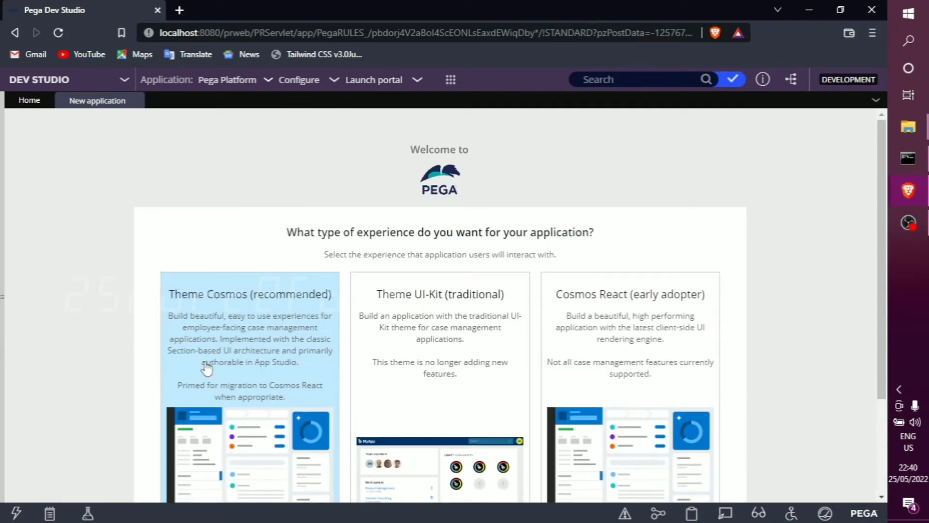
pyautogui.scroll(-2, 207, 358)
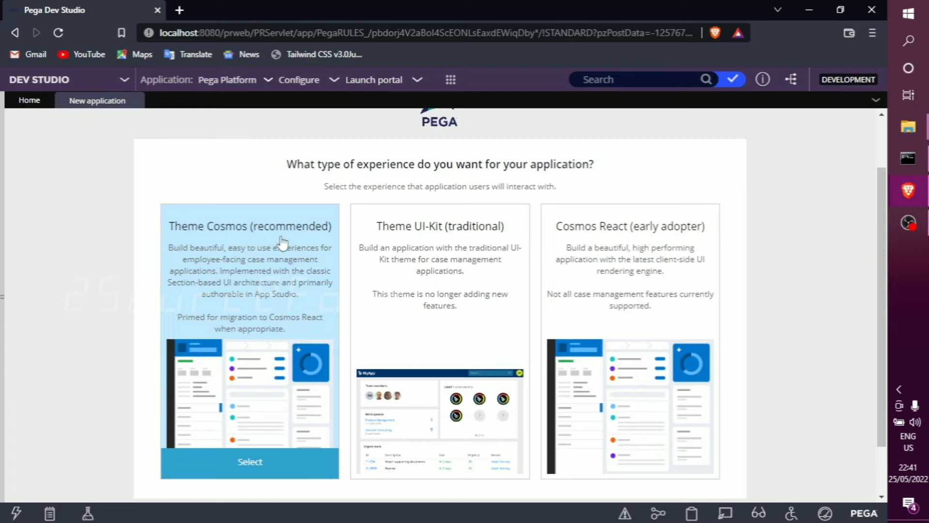
pyautogui.moveTo(459, 226)
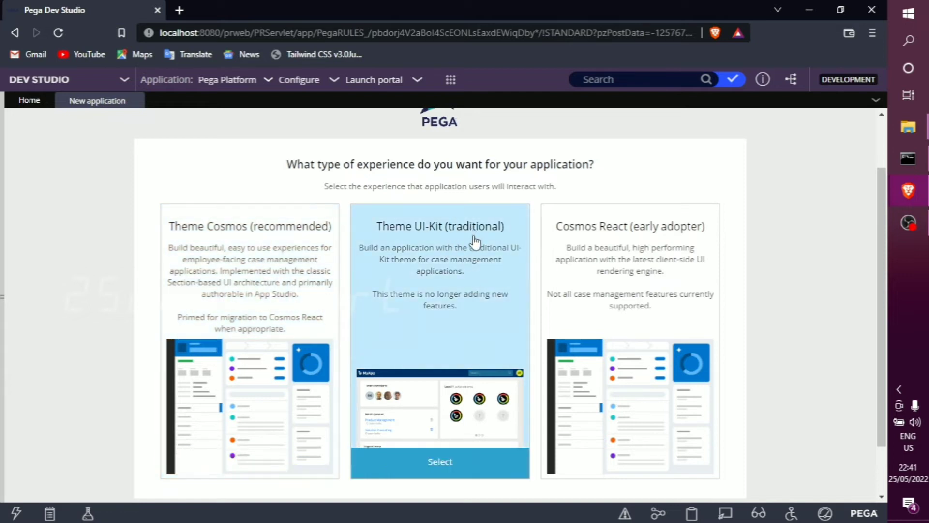
pyautogui.moveTo(638, 237)
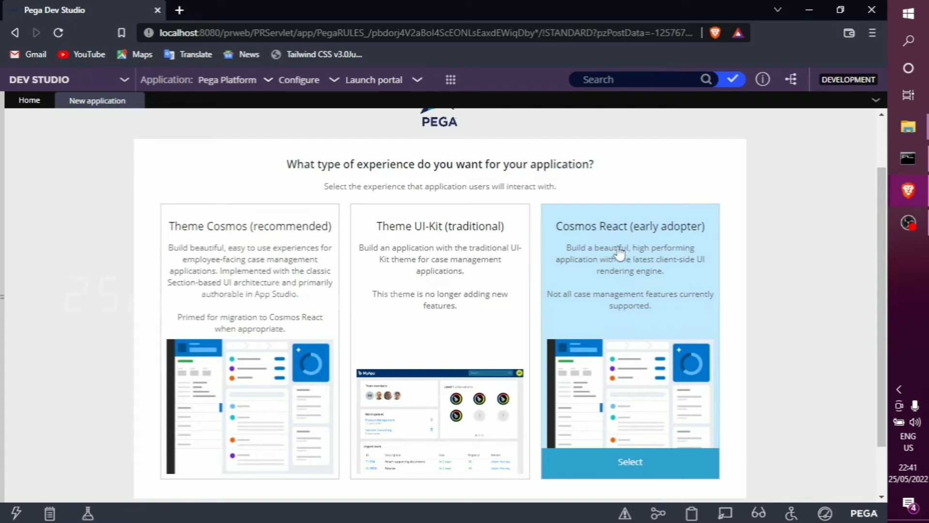
pyautogui.moveTo(287, 297)
pyautogui.moveTo(417, 231)
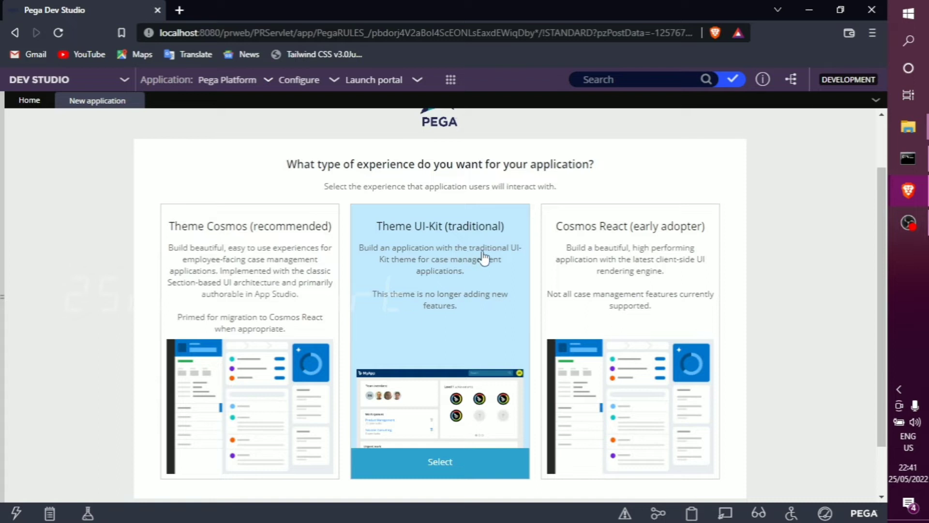
pyautogui.moveTo(245, 270)
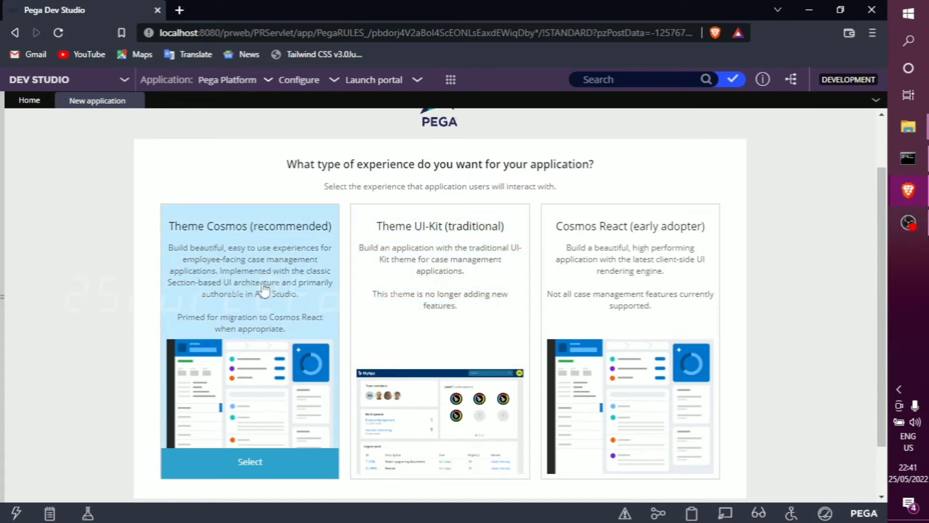
pyautogui.scroll(-2, 263, 289)
pyautogui.click(251, 398)
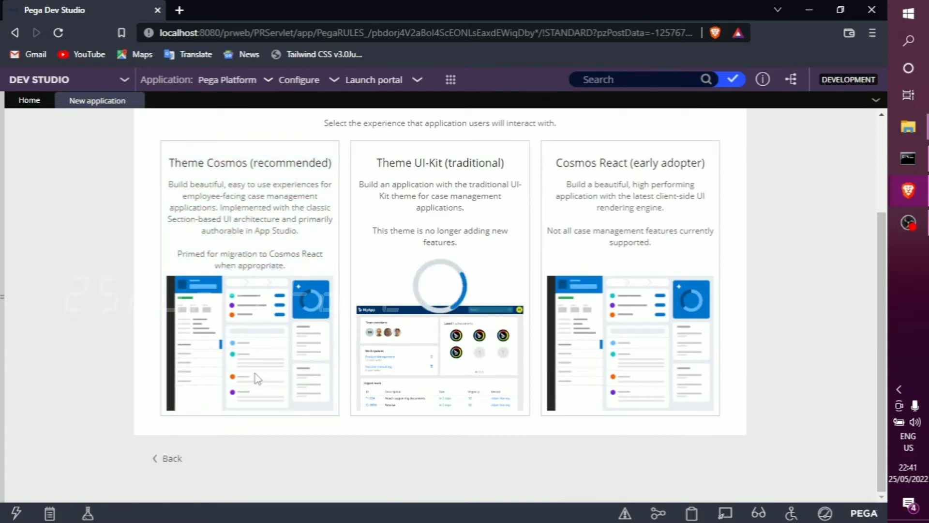
pyautogui.scroll(1, 256, 369)
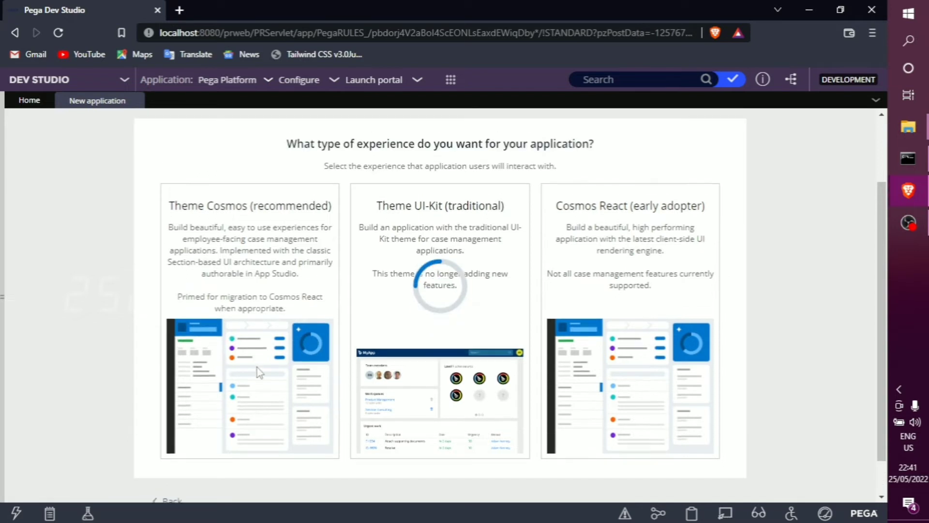
pyautogui.scroll(1, 260, 373)
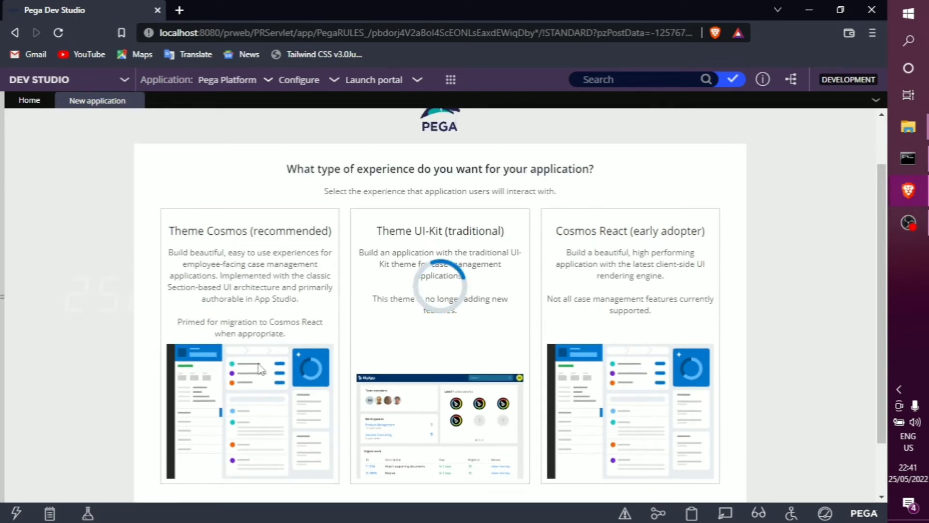
# Name the application ABC and open its advanced configuration to review the application structure and id.
pyautogui.click(371, 277)
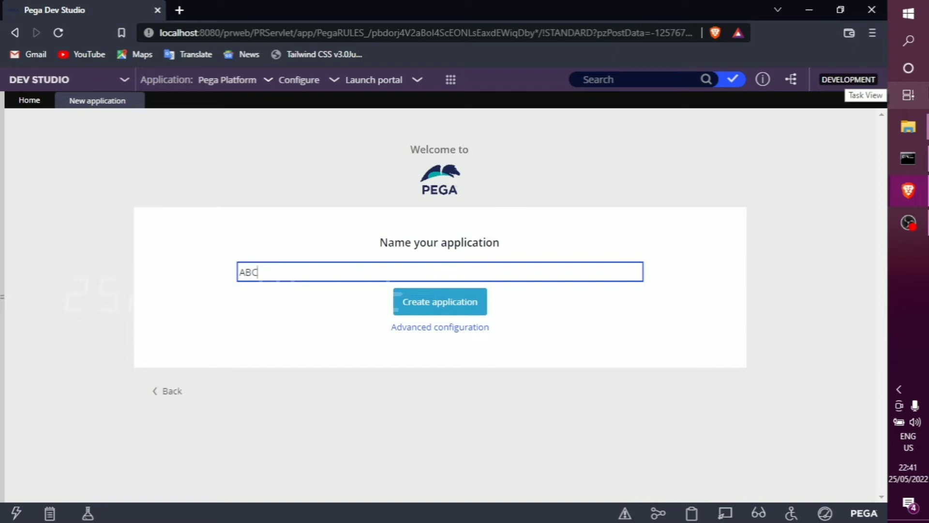
pyautogui.click(419, 332)
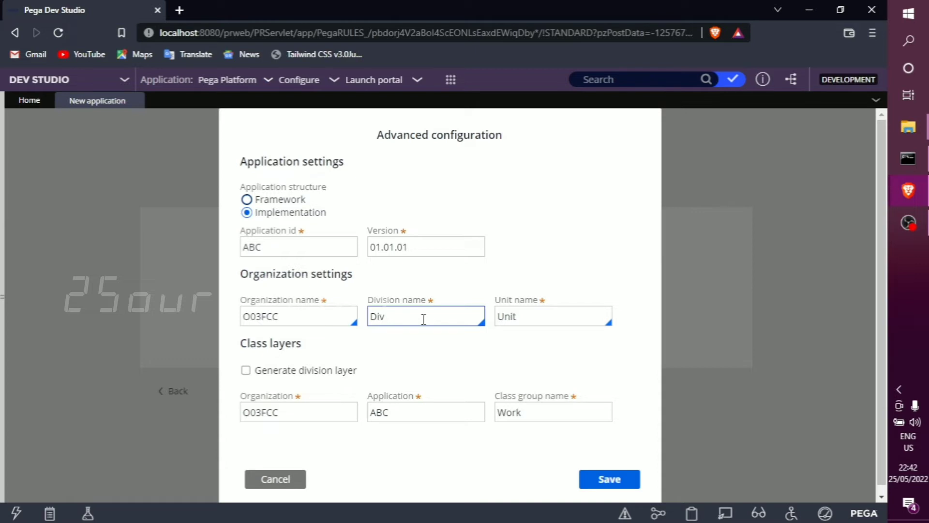
pyautogui.moveTo(330, 213); pyautogui.dragTo(256, 218)
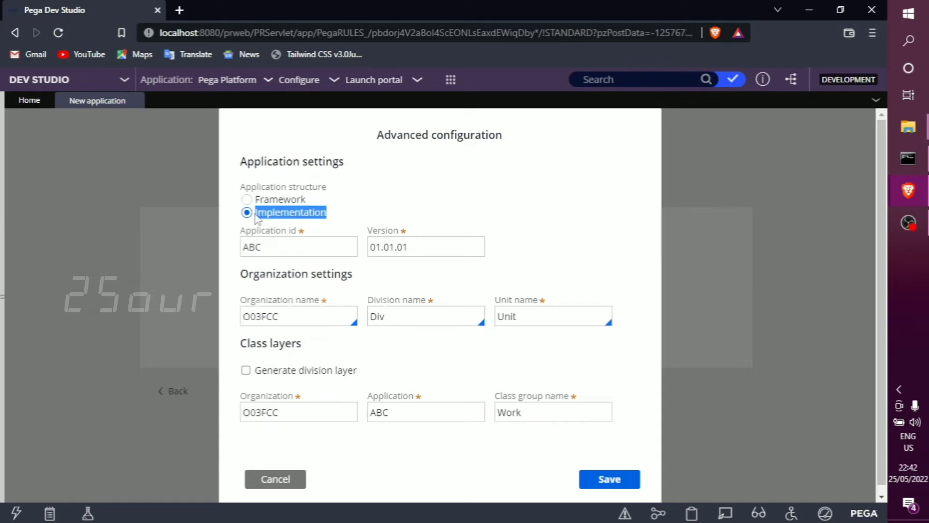
pyautogui.click(303, 245)
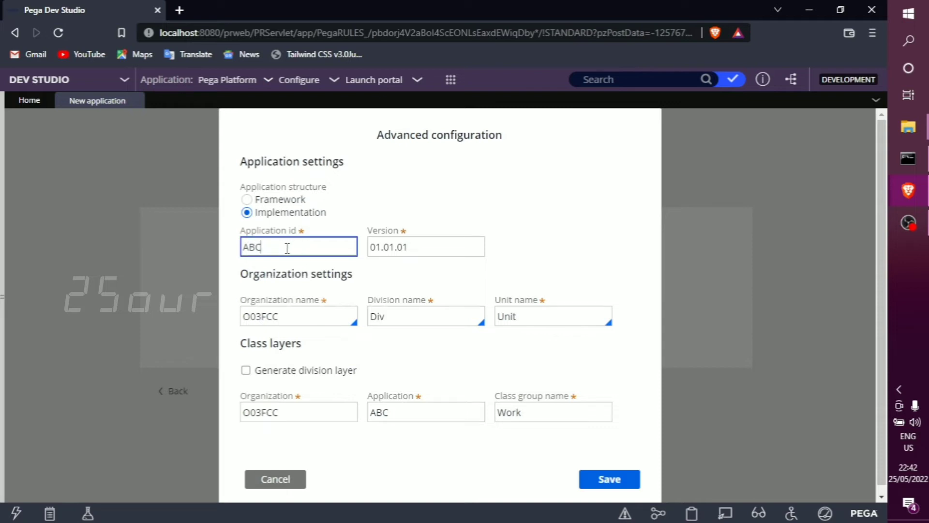
# Set the organization name to MyOrg in the organization settings.
pyautogui.click(310, 316)
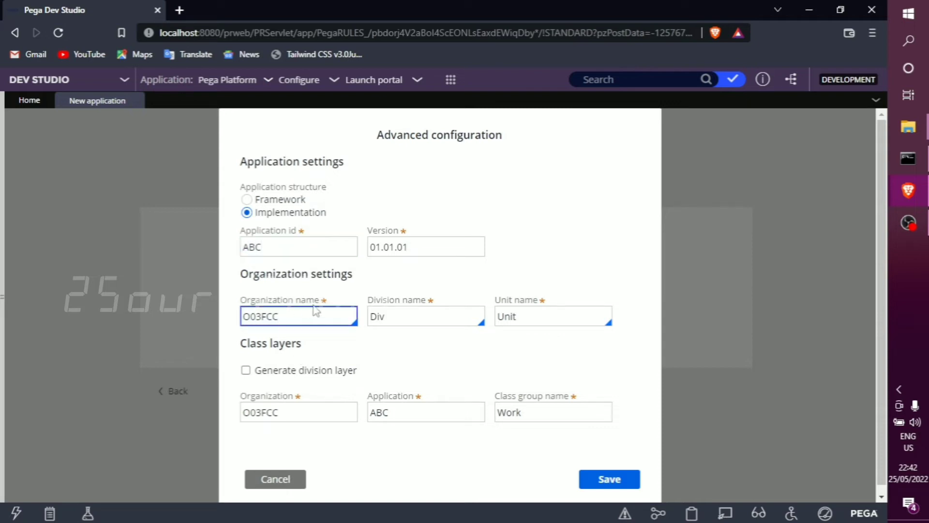
pyautogui.moveTo(323, 303); pyautogui.dragTo(234, 302)
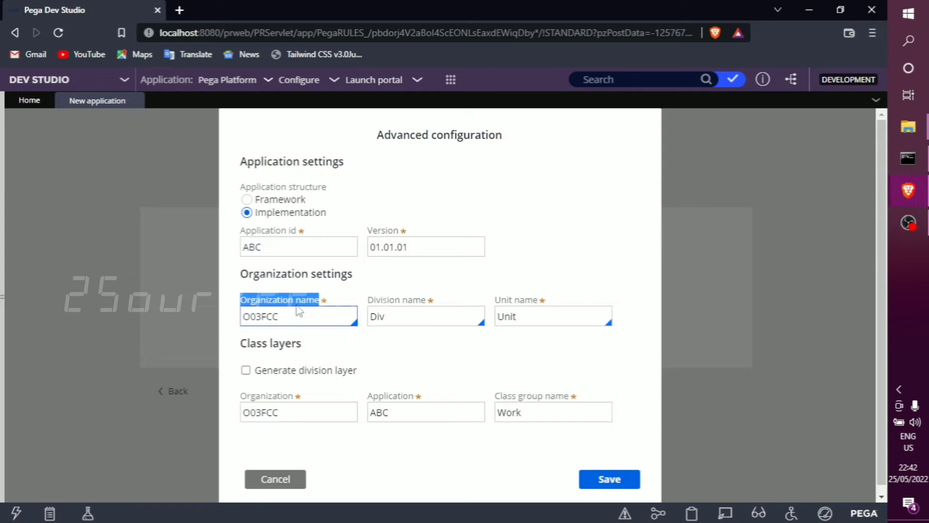
pyautogui.scroll(-1, 274, 397)
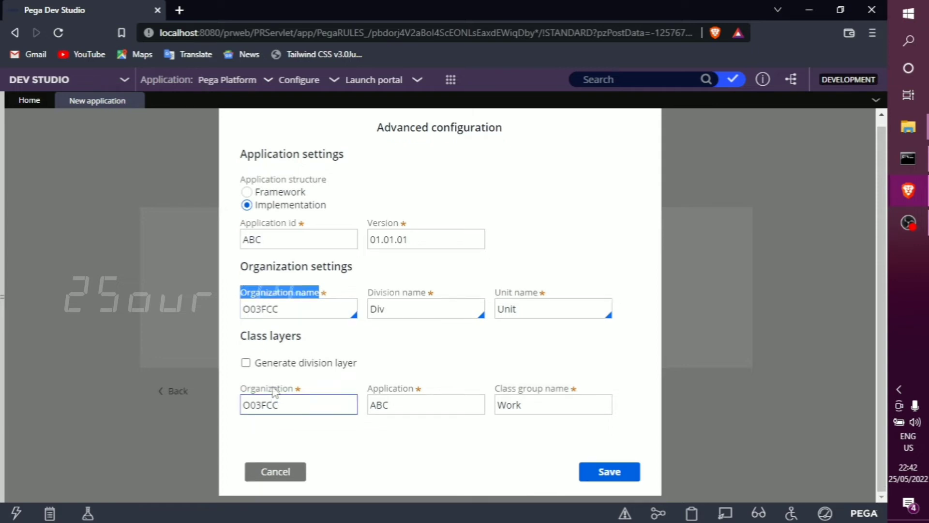
pyautogui.doubleClick(274, 389)
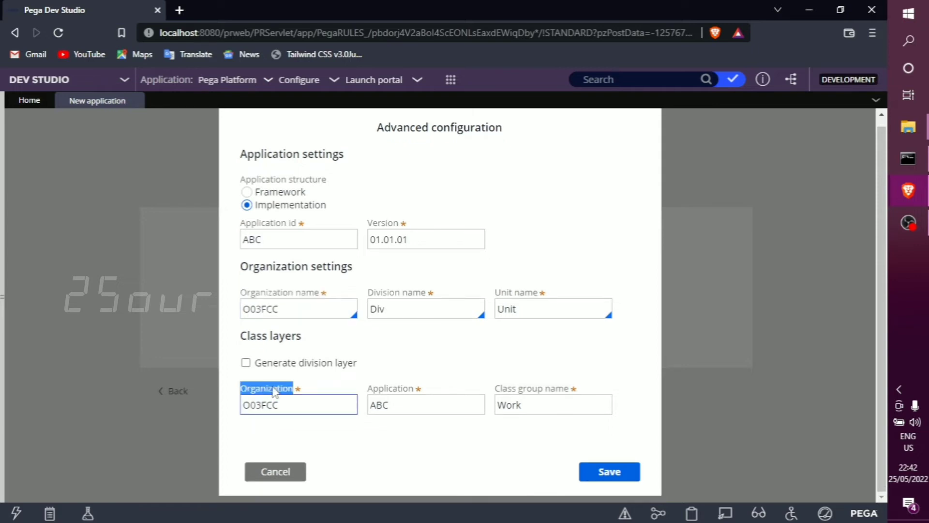
pyautogui.doubleClick(277, 310)
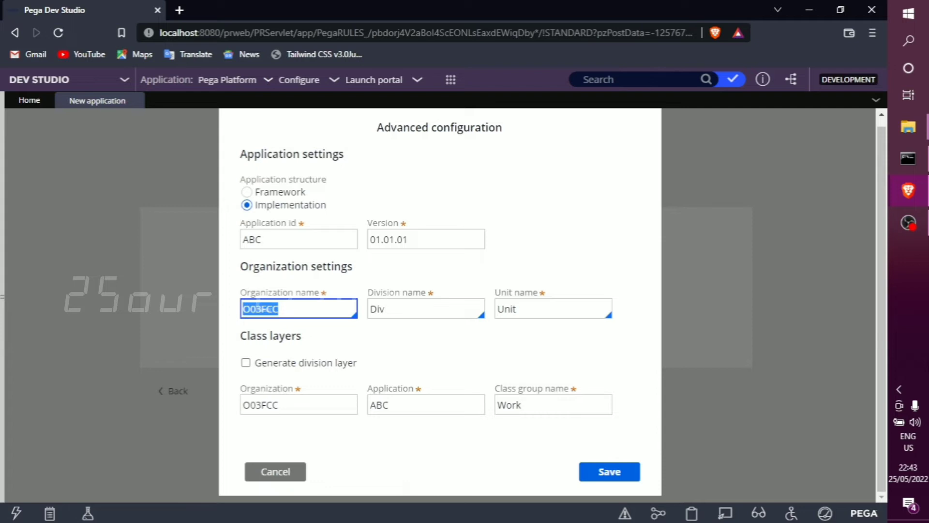
pyautogui.write('MyOrg')
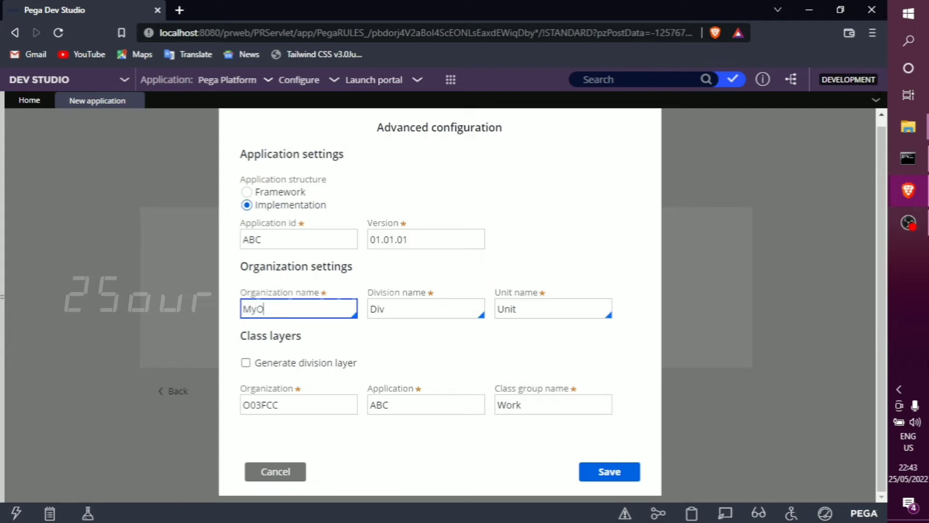
pyautogui.doubleClick(285, 311)
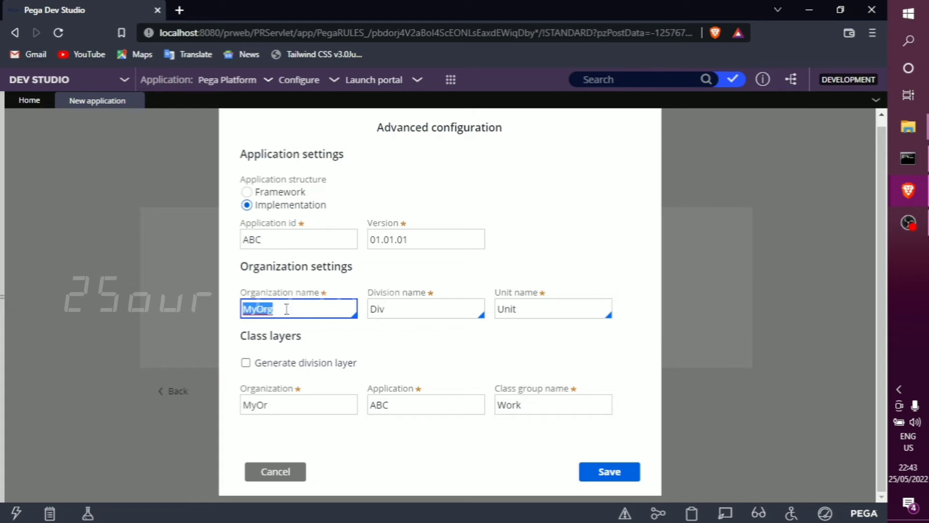
# Set the organization in the class layers to MyOrg.
pyautogui.moveTo(303, 338); pyautogui.dragTo(233, 333)
pyautogui.moveTo(353, 267); pyautogui.dragTo(237, 266)
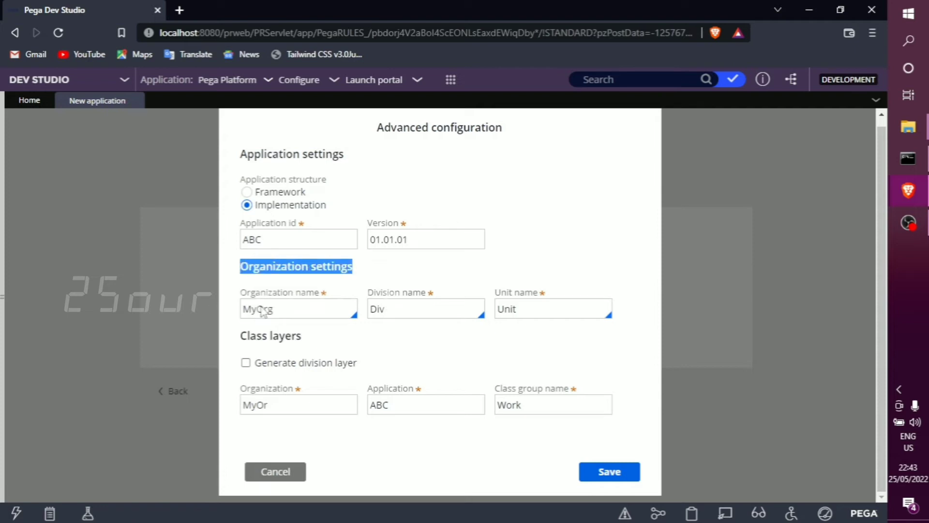
pyautogui.click(300, 405)
pyautogui.doubleClick(300, 405)
pyautogui.write('MyOrg')
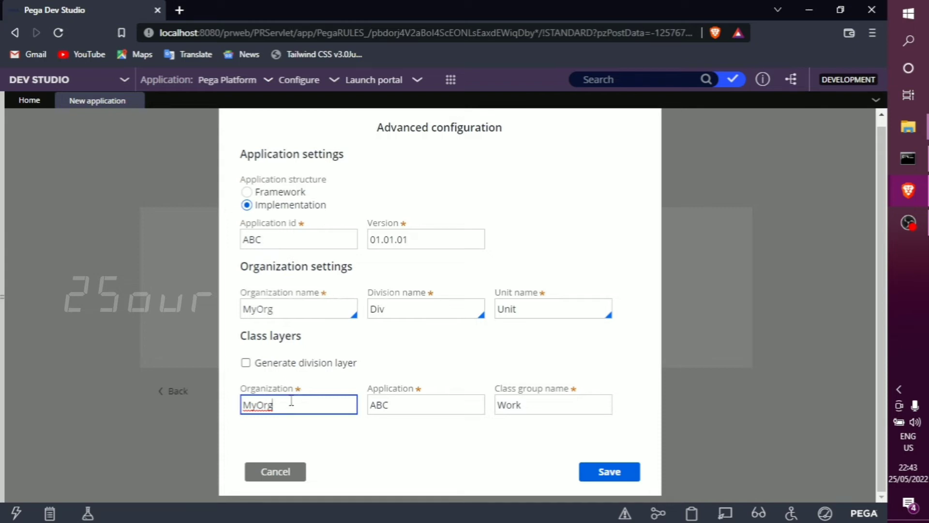
pyautogui.click(338, 434)
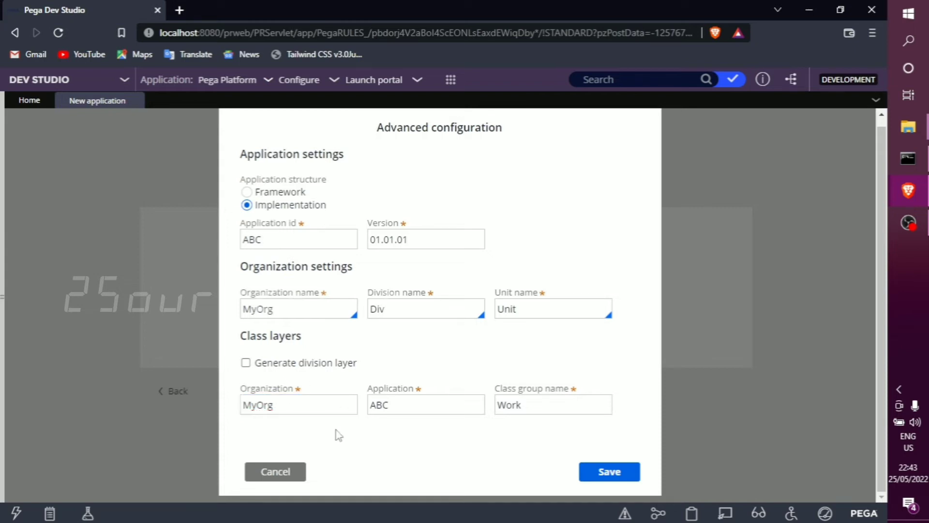
pyautogui.click(301, 410)
pyautogui.click(284, 407)
pyautogui.write('c')
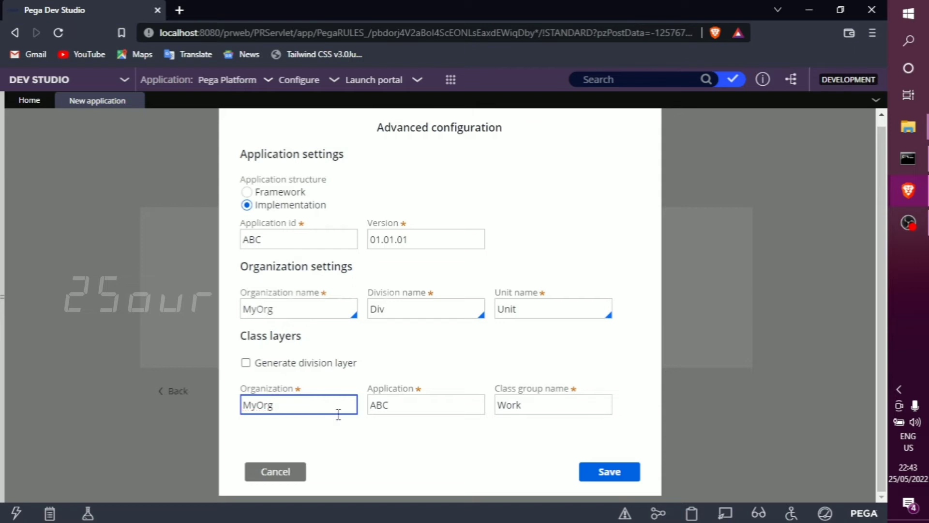
pyautogui.moveTo(290, 392); pyautogui.dragTo(297, 401)
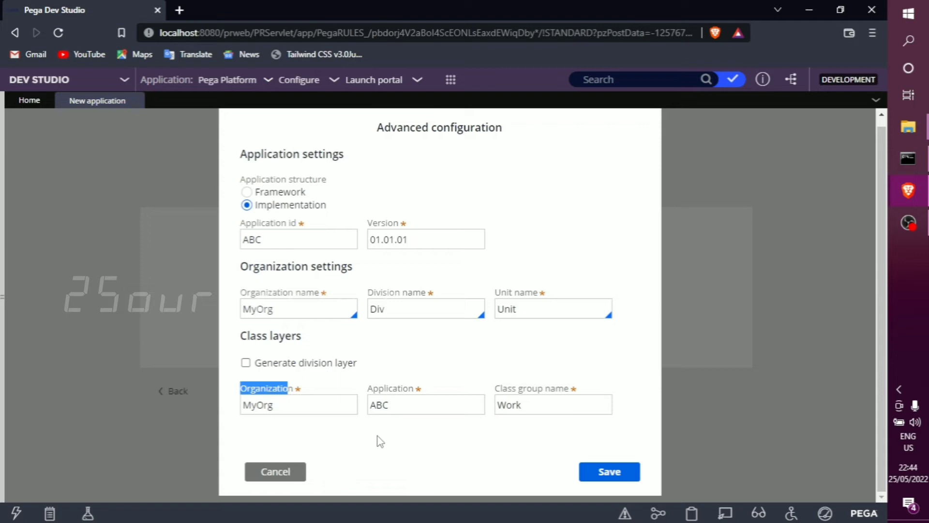
# Save the advanced configuration and create the ABC application.
pyautogui.click(608, 472)
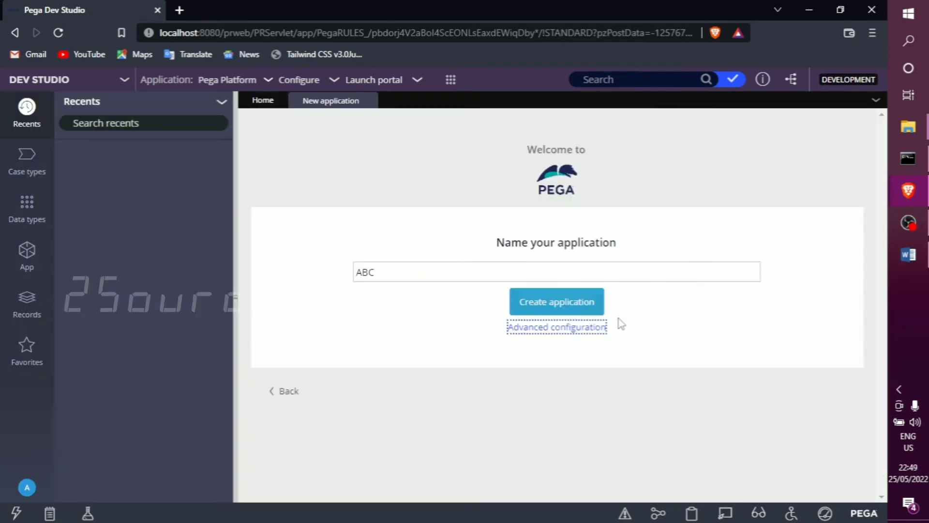
pyautogui.click(667, 322)
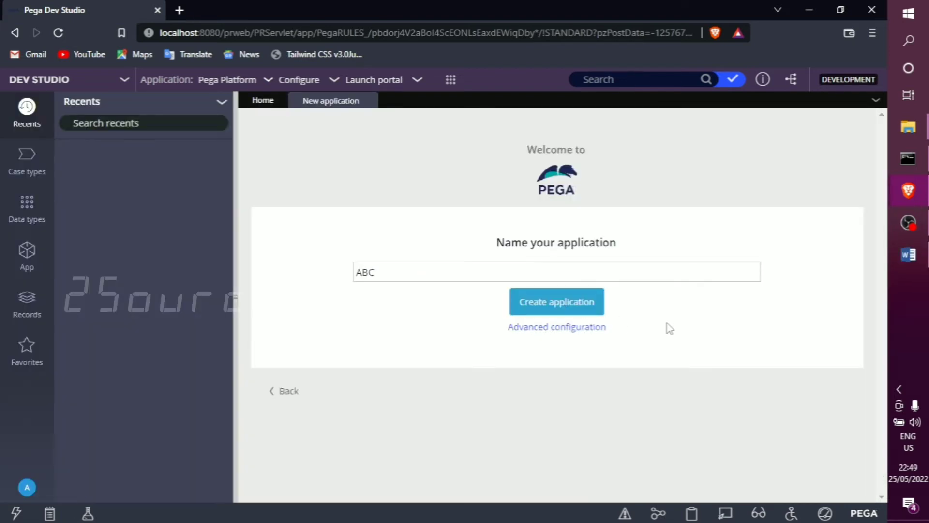
pyautogui.click(565, 311)
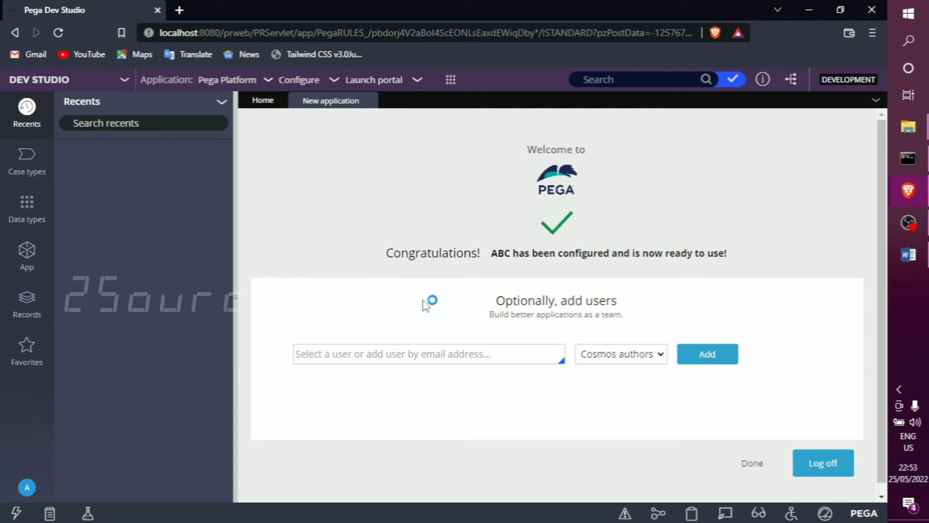
pyautogui.click(922, 262)
pyautogui.moveTo(386, 251); pyautogui.dragTo(751, 253)
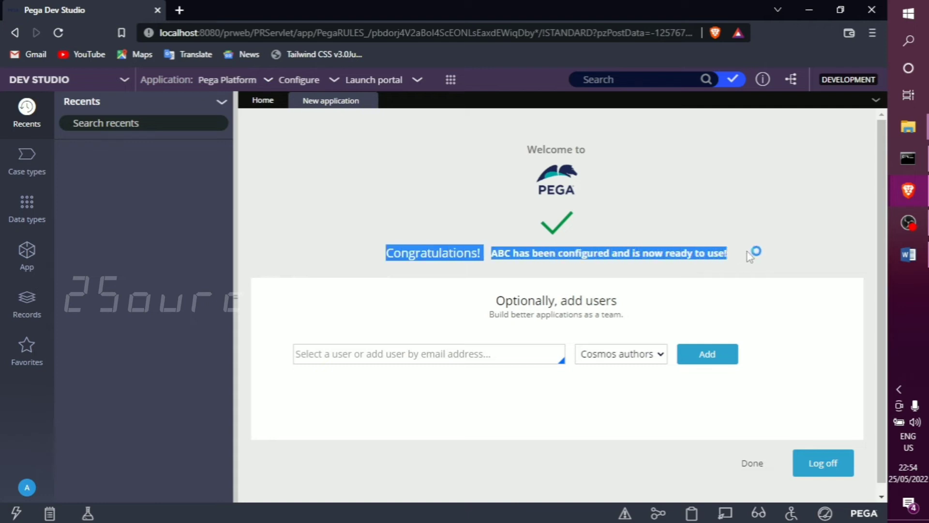
pyautogui.click(752, 266)
pyautogui.moveTo(497, 300); pyautogui.dragTo(561, 304)
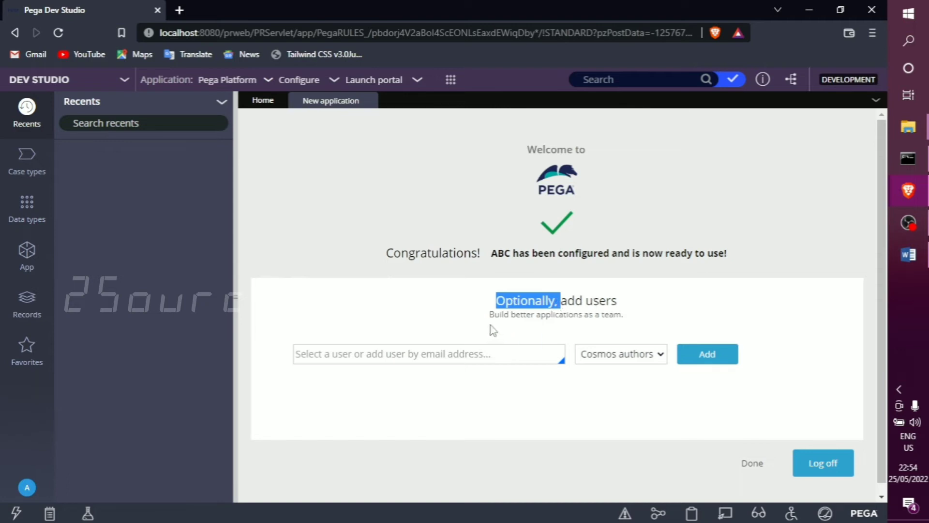
# Add a new user to the application by entering the administrator's e-mail address with the Cosmos authors role.
pyautogui.click(503, 353)
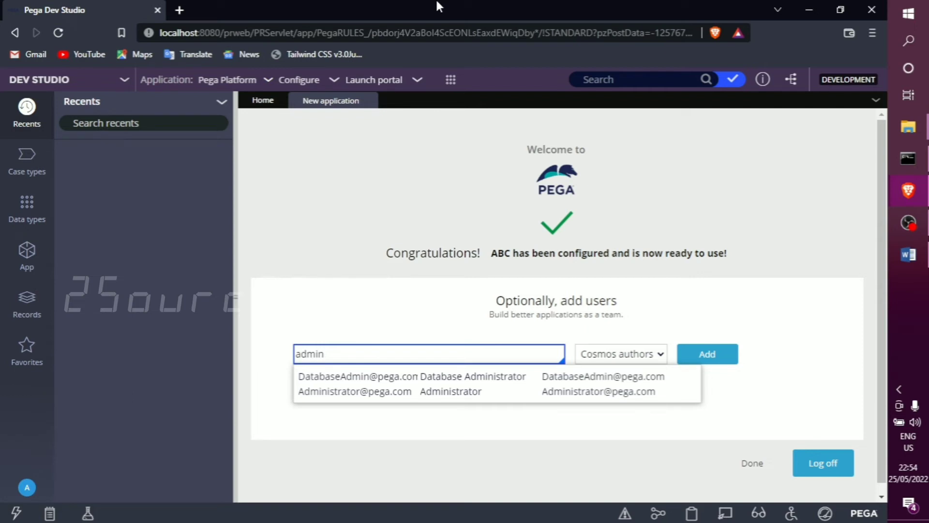
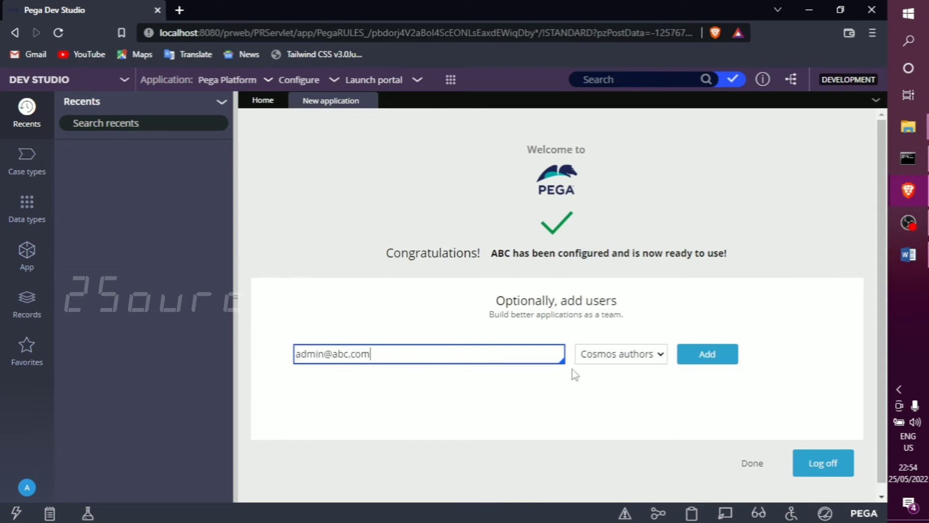
pyautogui.click(613, 355)
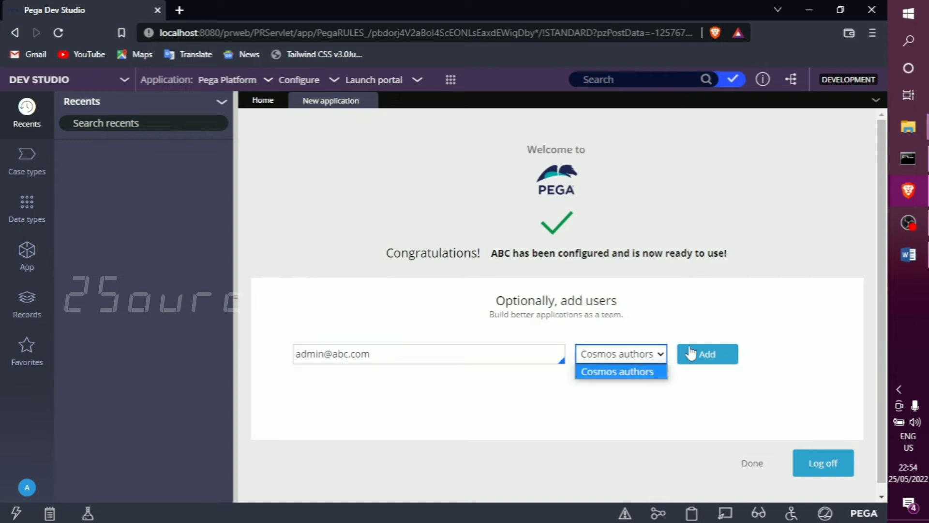
pyautogui.click(440, 363)
pyautogui.moveTo(439, 363); pyautogui.dragTo(231, 364)
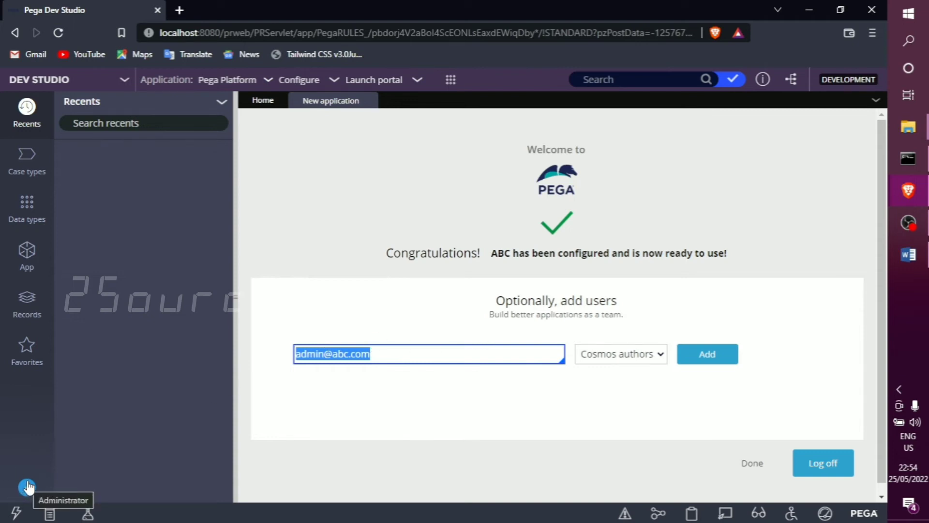
pyautogui.click(706, 355)
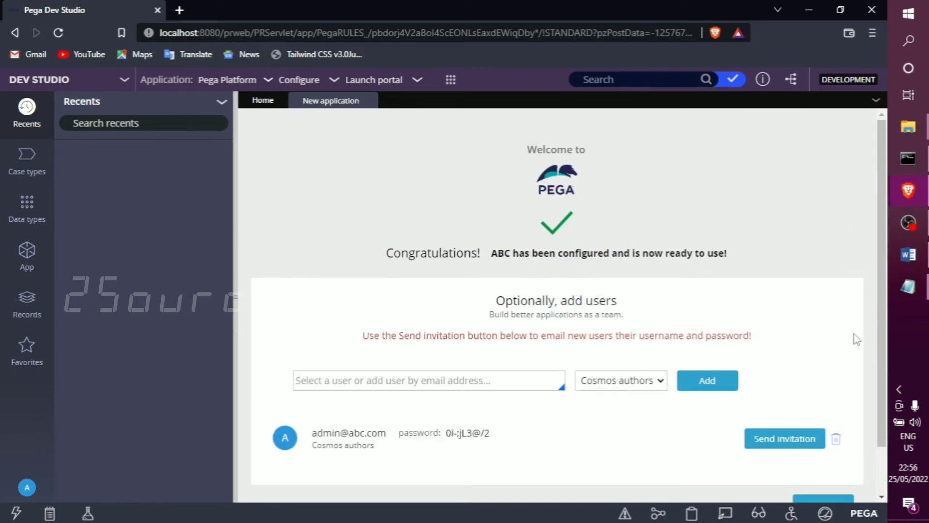
# Review the added user's login details and finish the application setup without sending an invitation.
pyautogui.moveTo(362, 334); pyautogui.dragTo(784, 331)
pyautogui.click(784, 331)
pyautogui.moveTo(387, 433); pyautogui.dragTo(314, 433)
pyautogui.hotkey('ctrl', 'c')
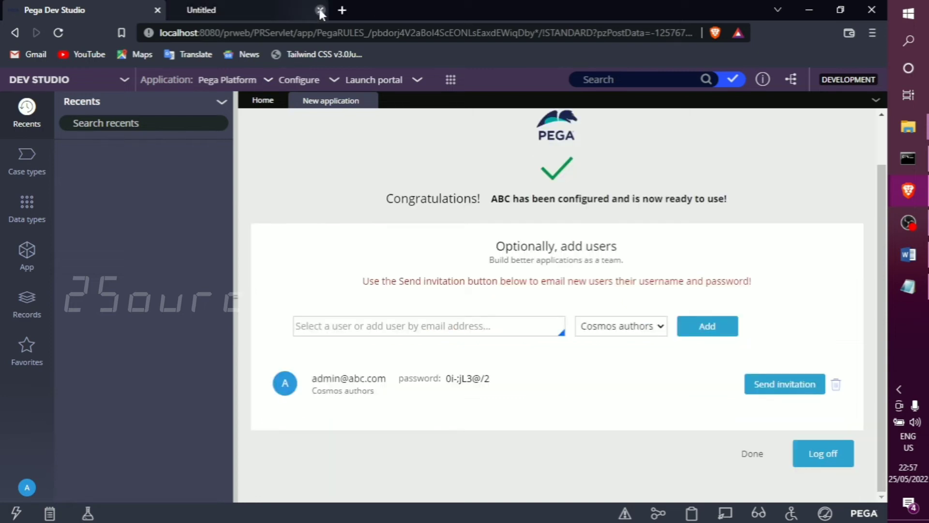
pyautogui.click(320, 11)
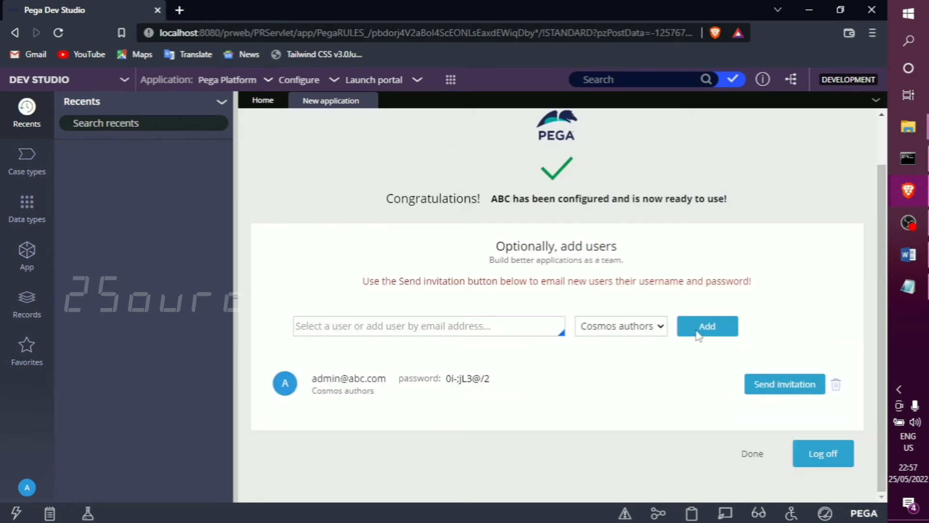
pyautogui.click(752, 455)
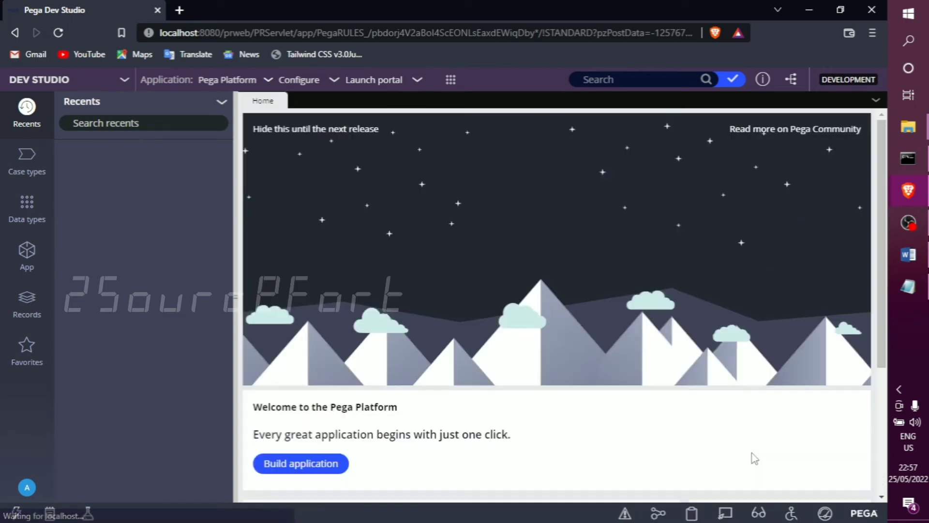
# Log off from the current administrator account.
pyautogui.click(266, 81)
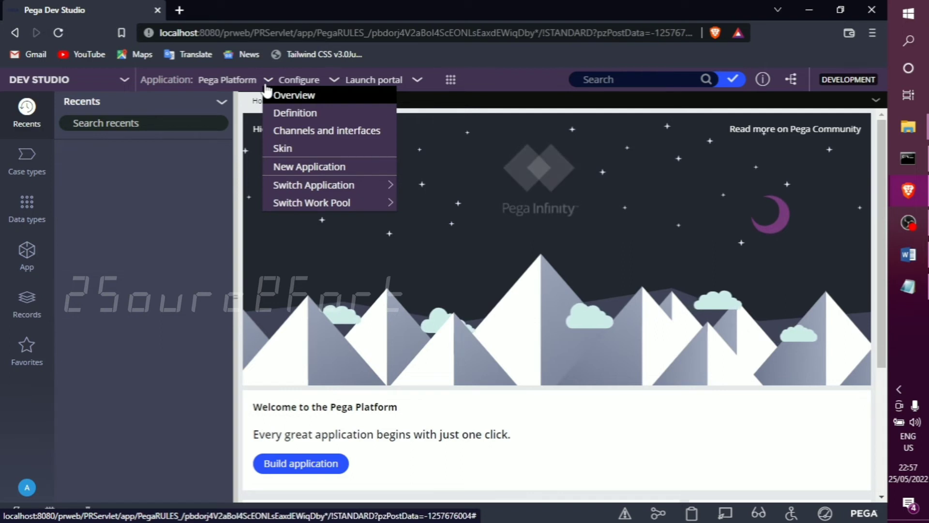
pyautogui.moveTo(311, 187)
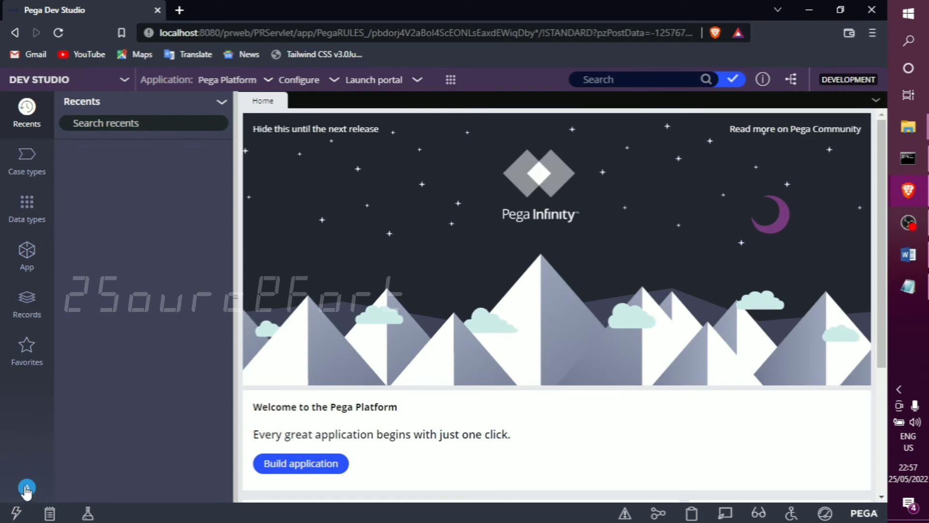
pyautogui.click(27, 489)
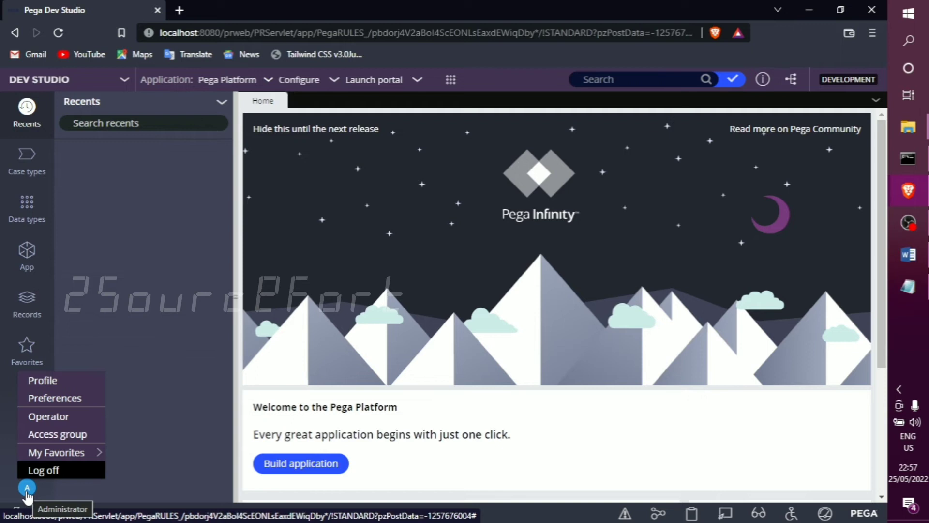
pyautogui.click(49, 470)
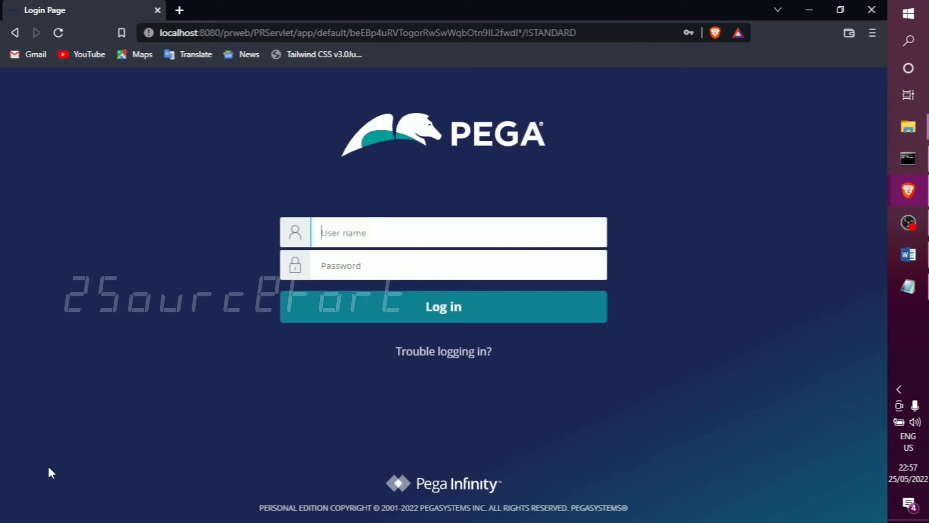
# Copy the new user's e-mail from the Notepad note and paste it as the login user name.
pyautogui.click(406, 227)
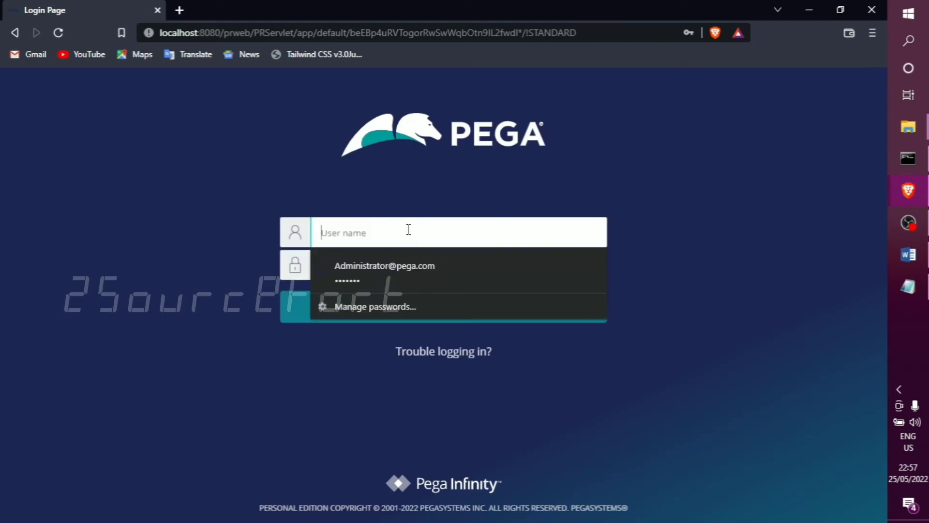
pyautogui.click(698, 262)
pyautogui.click(908, 286)
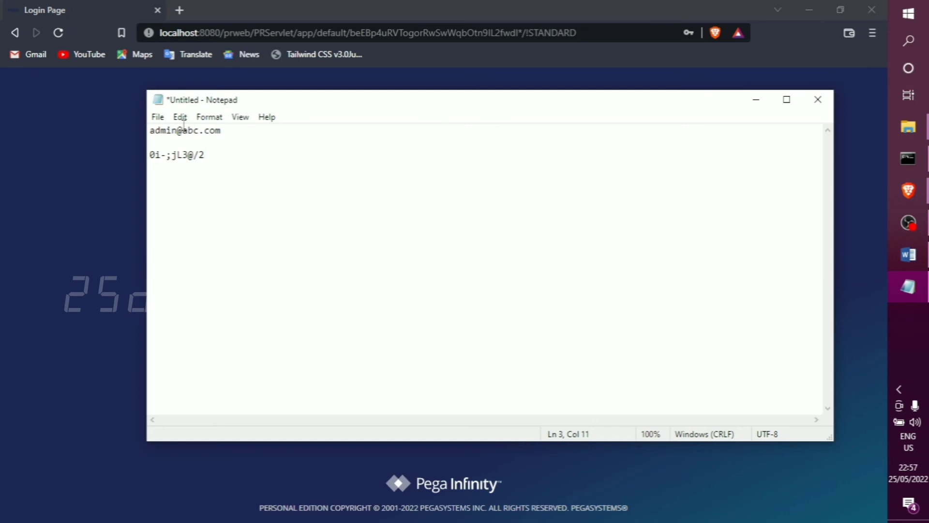
pyautogui.moveTo(236, 130); pyautogui.dragTo(15, 136)
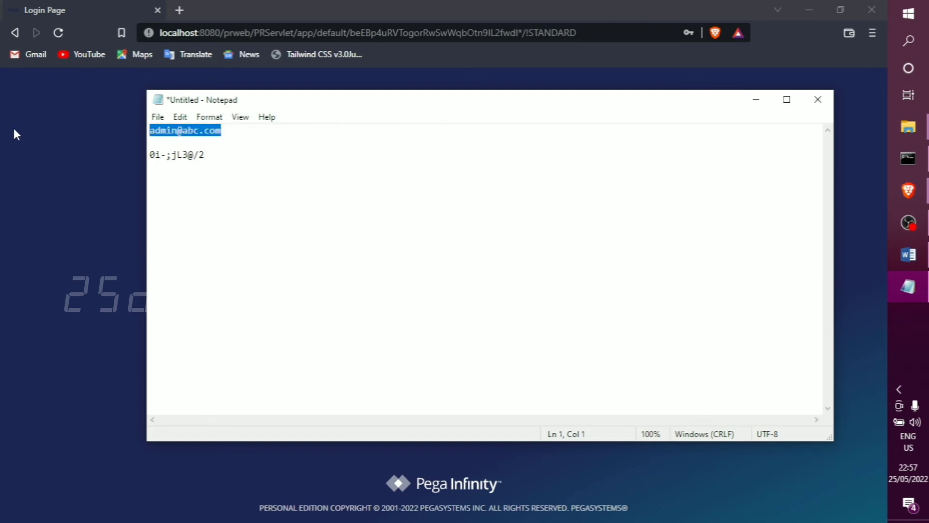
pyautogui.click(12, 126)
pyautogui.click(347, 232)
pyautogui.hotkey('ctrl', 'v')
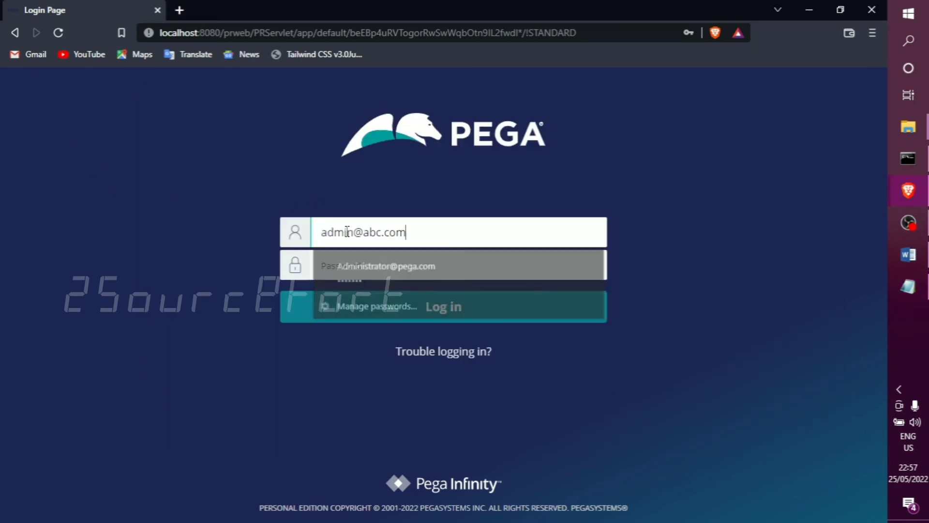
# Copy the new user's password from the Notepad note, paste it into the login password field and log in.
pyautogui.click(908, 286)
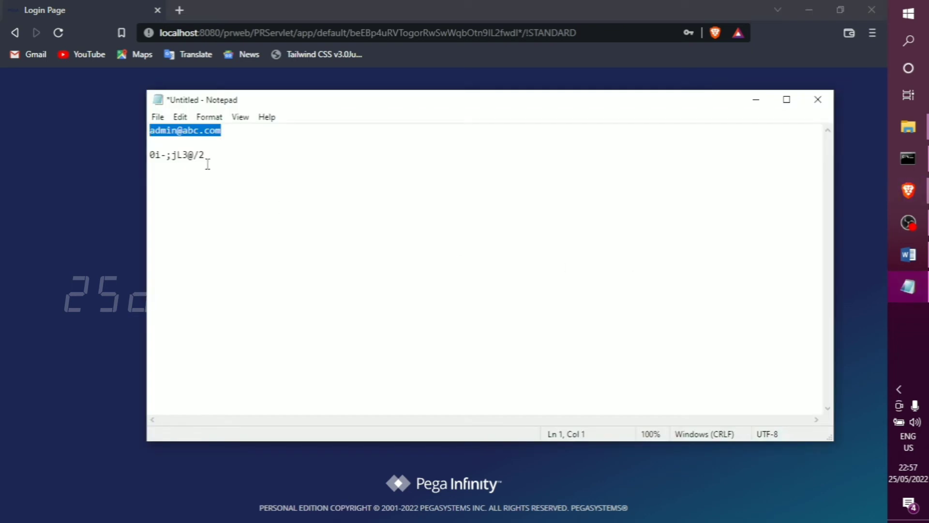
pyautogui.moveTo(207, 155); pyautogui.dragTo(93, 155)
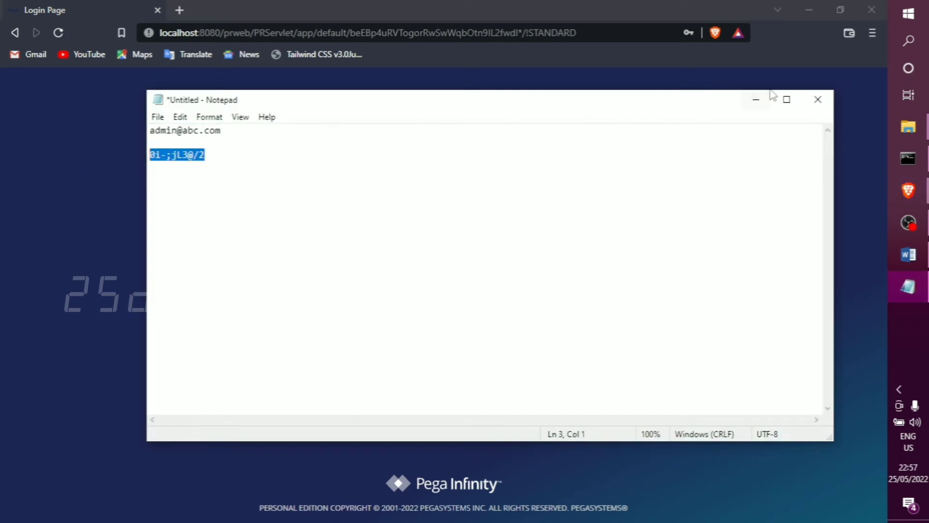
pyautogui.click(756, 99)
pyautogui.click(463, 267)
pyautogui.hotkey('ctrl', 'v')
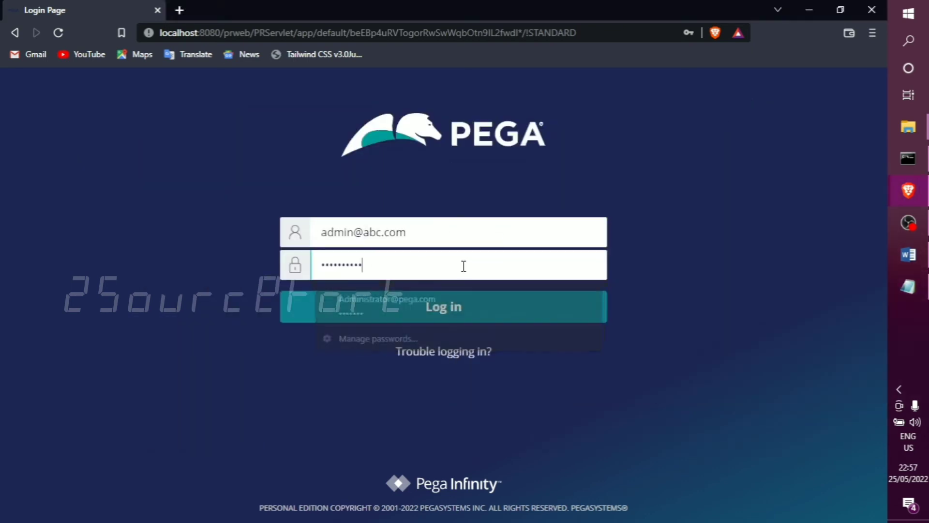
pyautogui.click(424, 312)
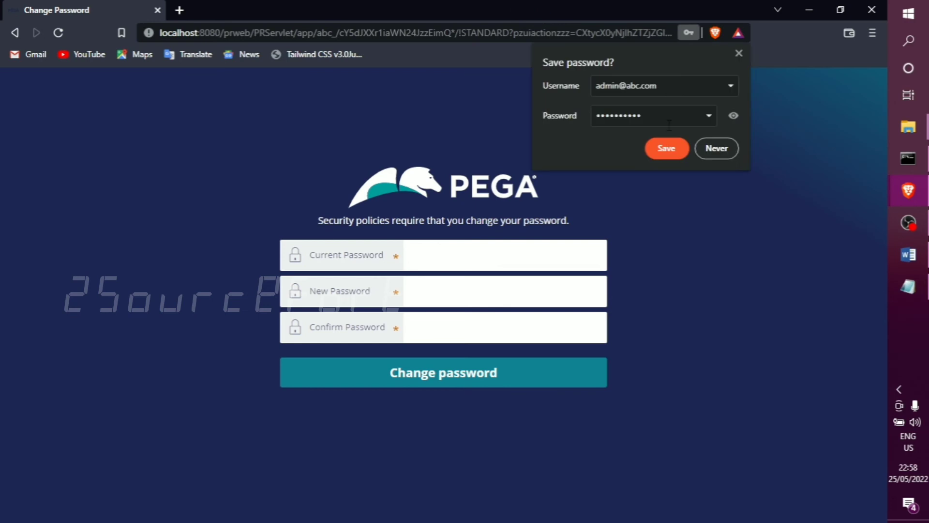
# Decline saving the login in the browser and paste the current password from the Notepad note into the password change form.
pyautogui.click(724, 149)
pyautogui.click(572, 292)
pyautogui.hotkey('alt', 'Tab')
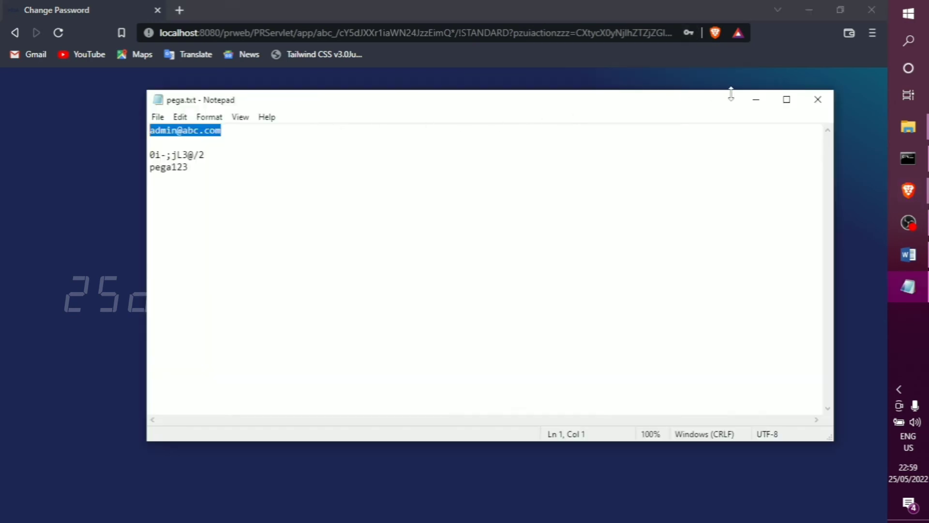
pyautogui.moveTo(208, 156); pyautogui.dragTo(124, 151)
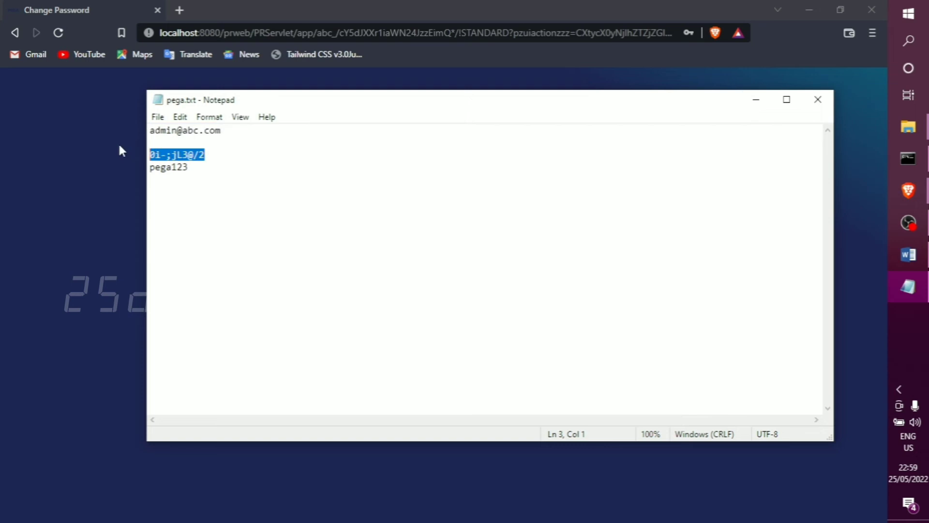
pyautogui.click(755, 99)
pyautogui.click(451, 248)
pyautogui.hotkey('ctrl', 'v')
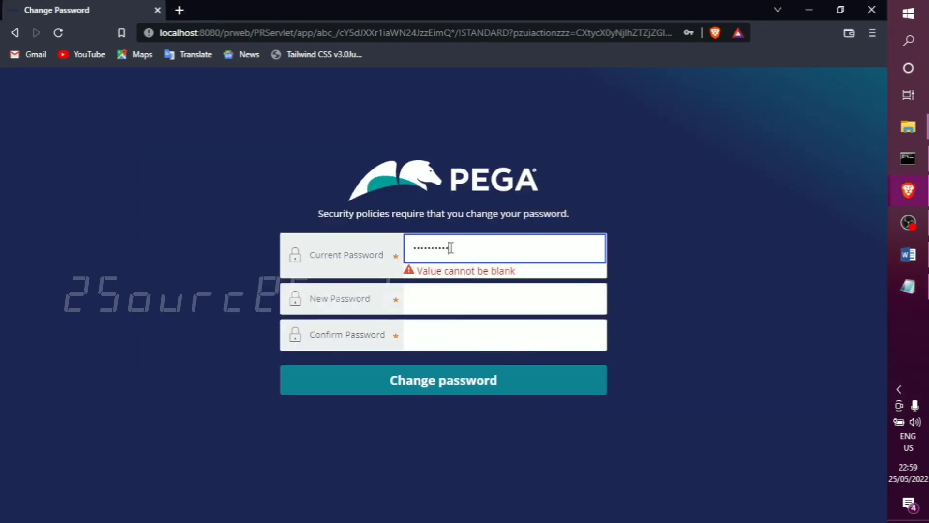
# Fill in the new password, repeat it in the confirmation field, and submit the password change.
pyautogui.click(443, 304)
pyautogui.write('••')
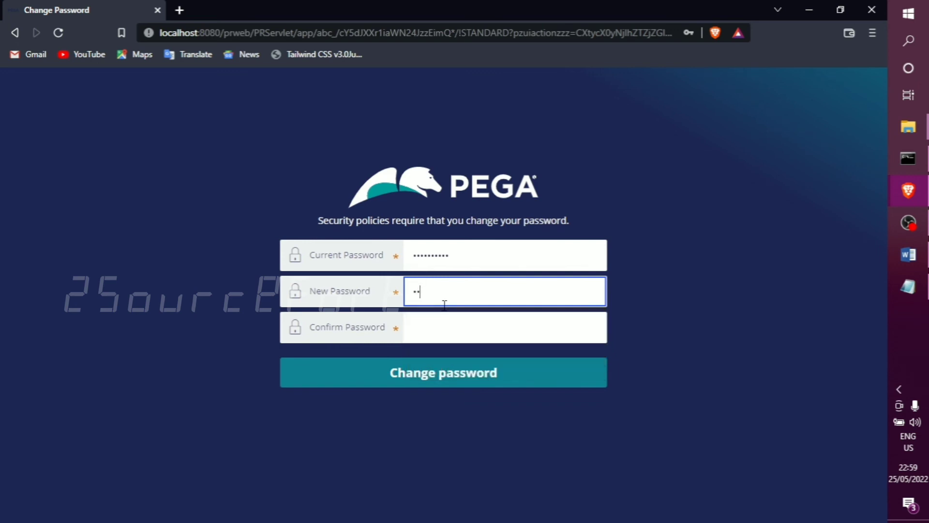
pyautogui.write('•••••')
pyautogui.click(452, 324)
pyautogui.write('•')
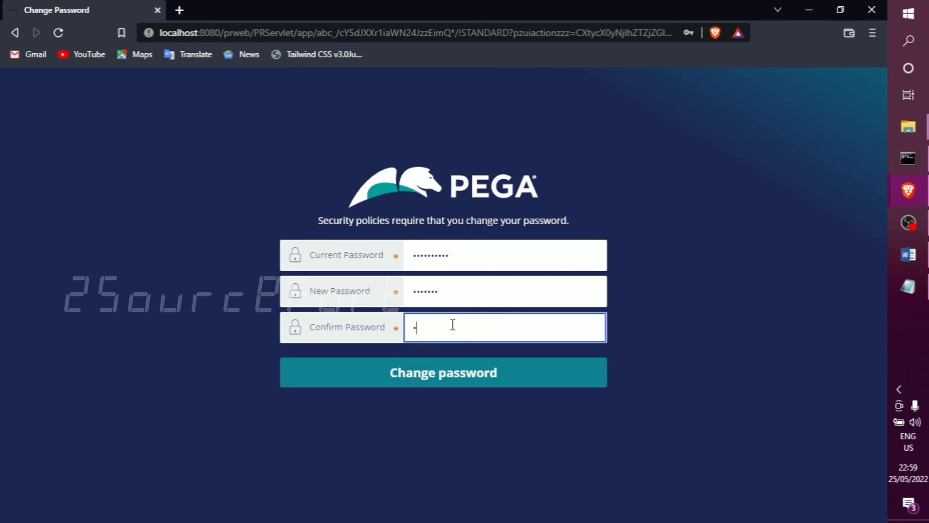
pyautogui.write('•••••')
pyautogui.click(438, 375)
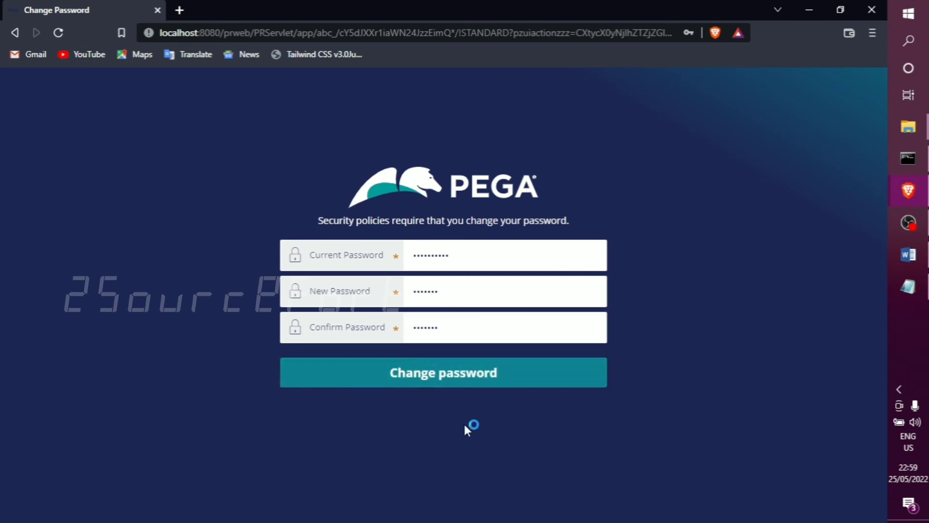
pyautogui.click(448, 377)
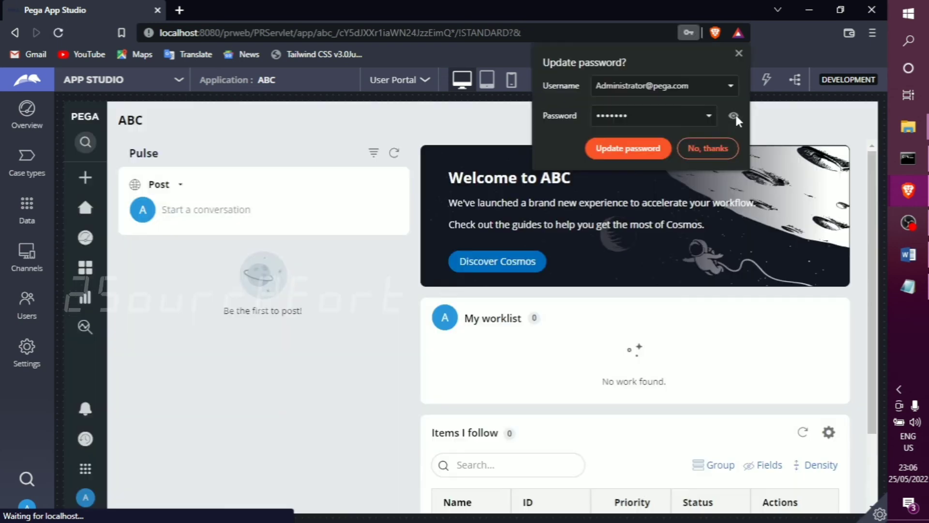
# Reveal the new password in the browser's update prompt and decline updating the saved login.
pyautogui.click(734, 114)
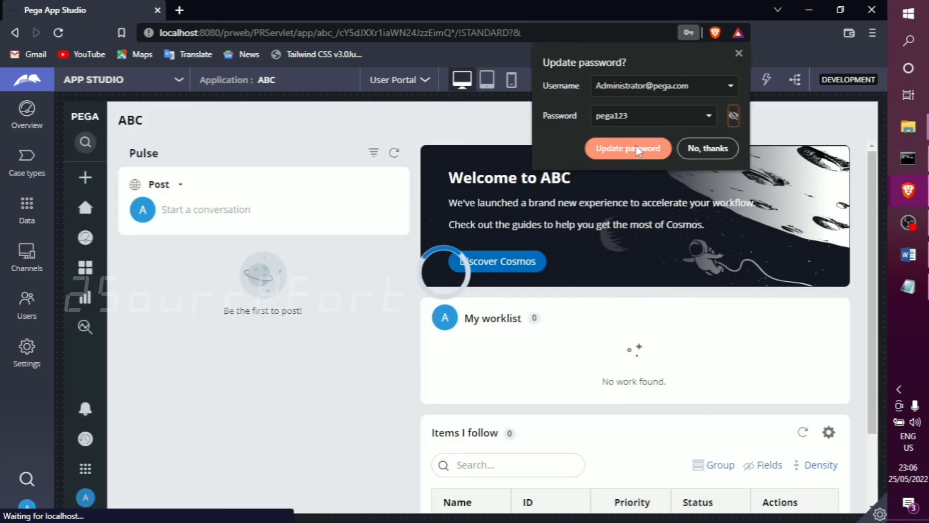
pyautogui.click(704, 146)
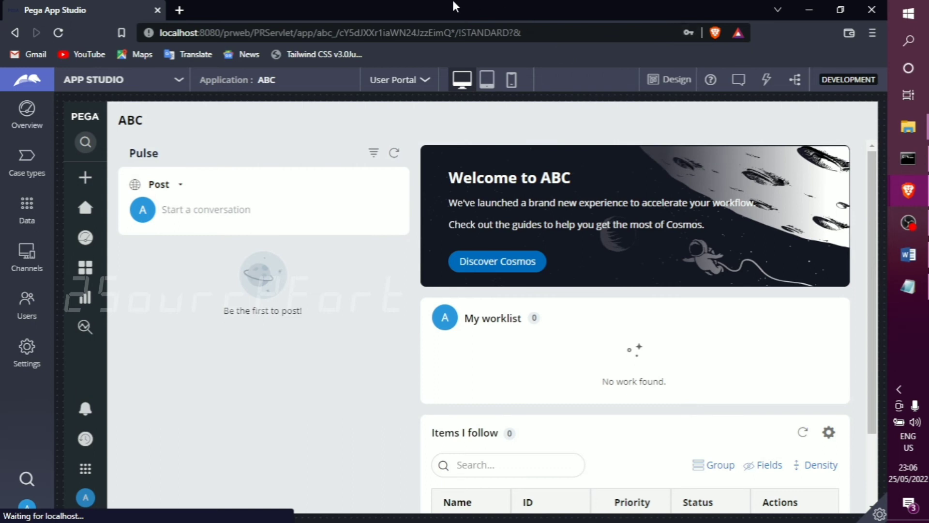
# Switch the ABC application from App Studio to Dev Studio.
pyautogui.moveTo(250, 74); pyautogui.dragTo(224, 76)
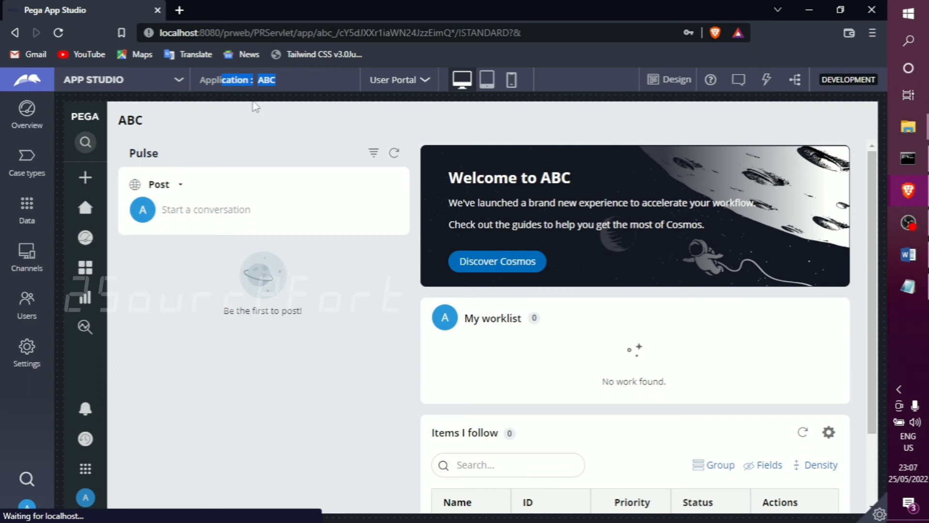
pyautogui.click(179, 86)
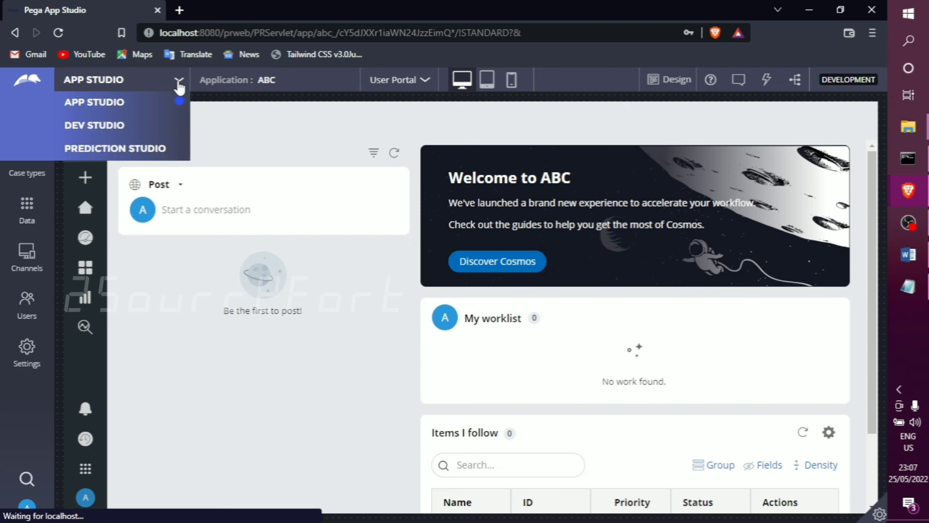
pyautogui.click(120, 125)
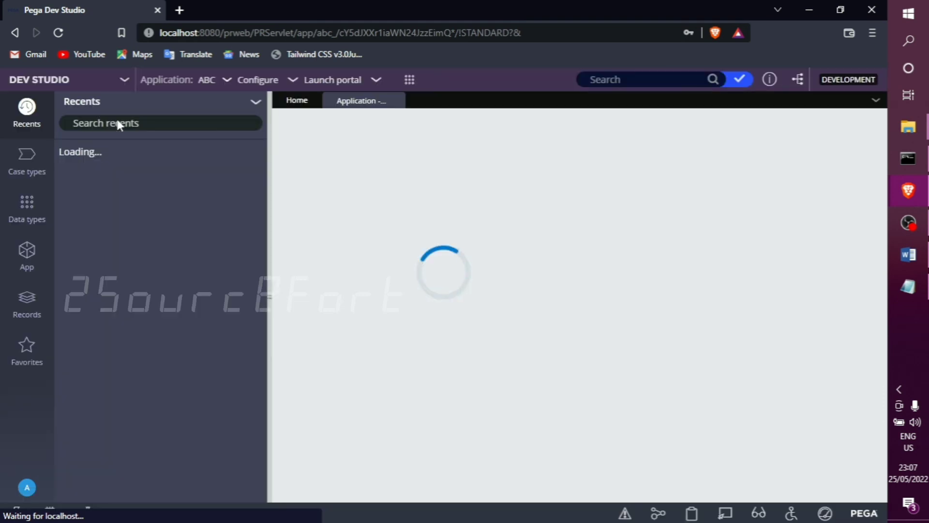
# Examine the ABC application's classes by opening MyOrg-ABC-Work and expanding SysAdmin, and close the application overview.
pyautogui.click(28, 256)
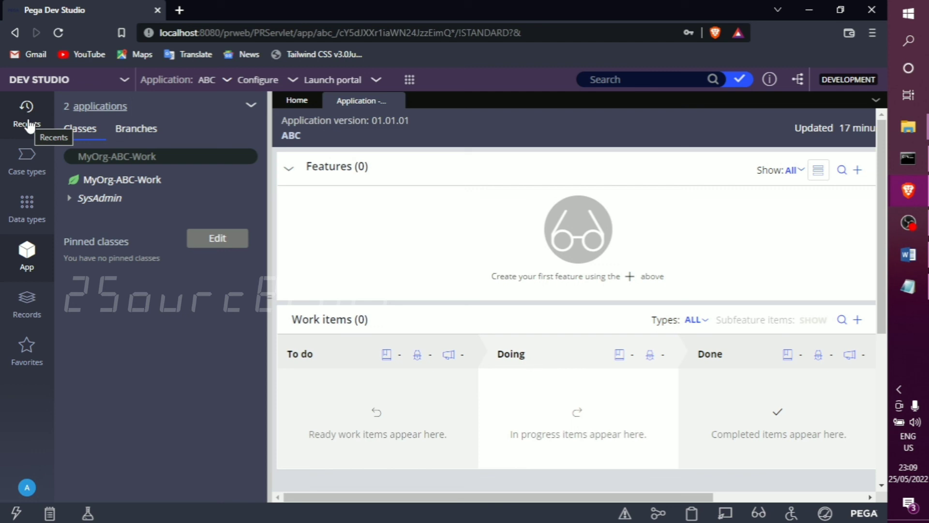
pyautogui.click(127, 183)
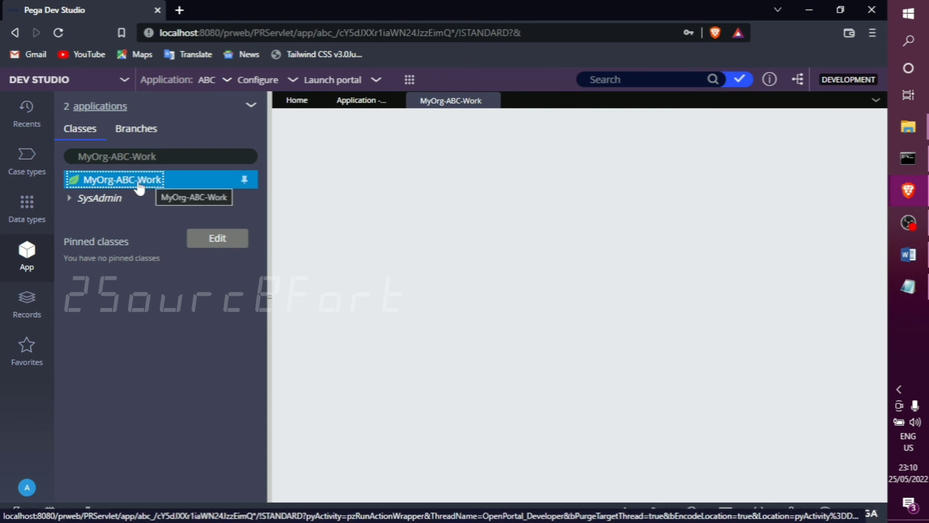
pyautogui.click(71, 200)
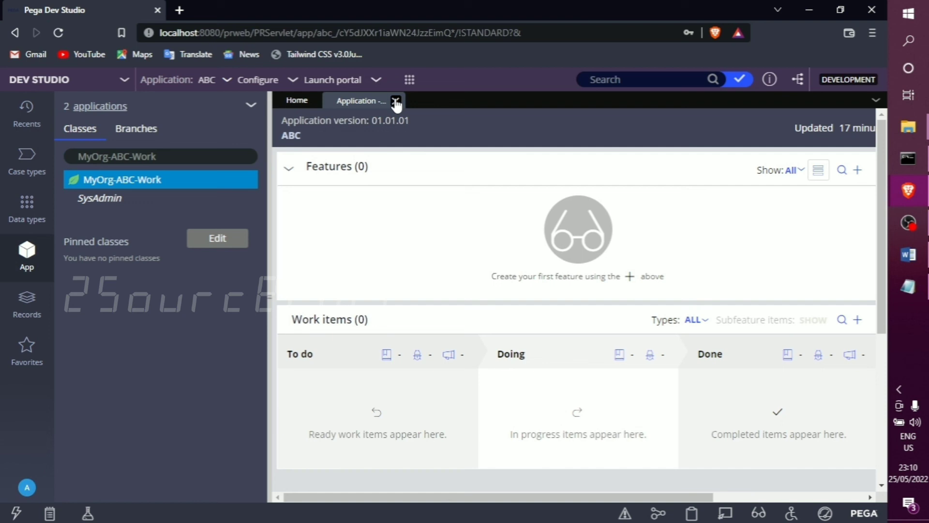
pyautogui.click(396, 102)
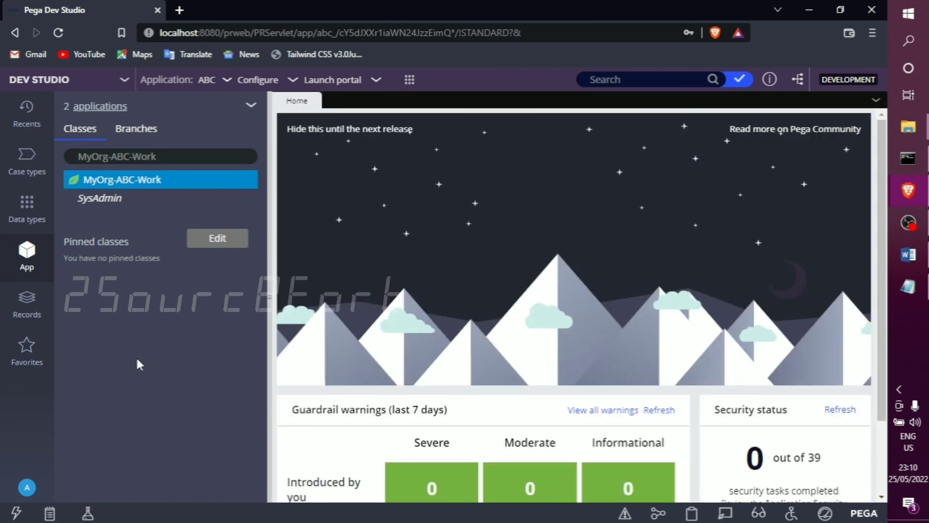